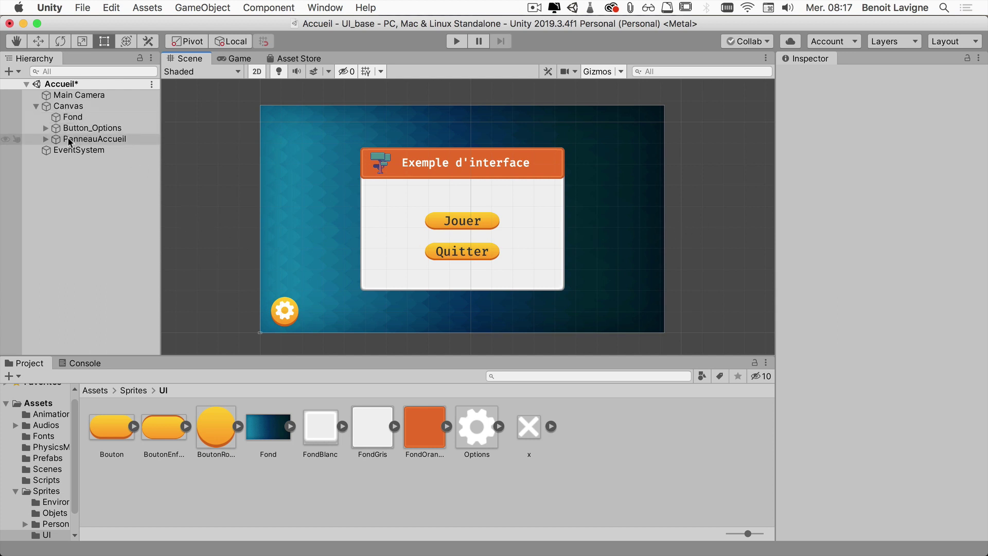
Step: Duplicate the PanneauAccueil panel together with its title and buttons inside the Canvas
{"action": "left_click", "coordinate": [44, 138]}
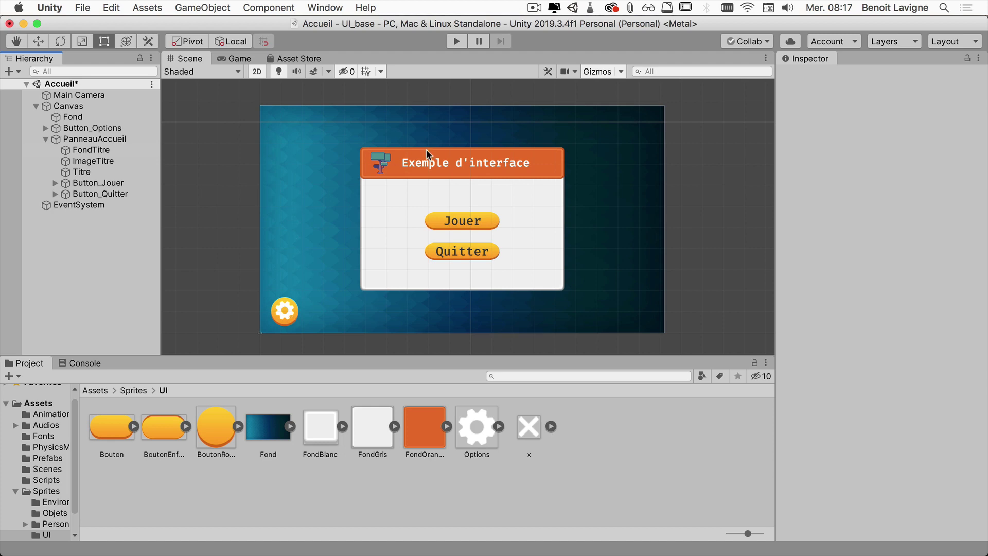
{"action": "left_click", "coordinate": [45, 139]}
{"action": "left_click", "coordinate": [76, 142]}
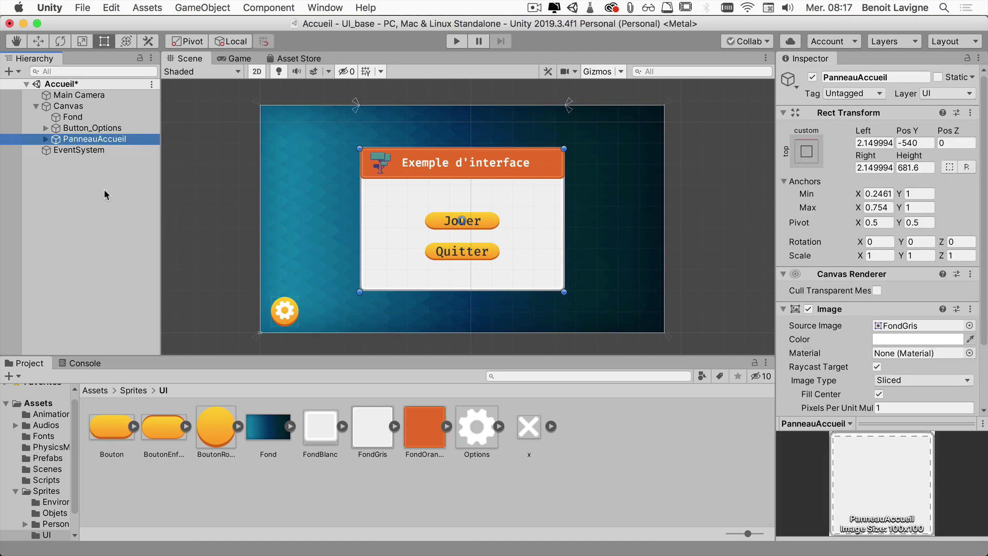
{"action": "key", "text": "super+d"}
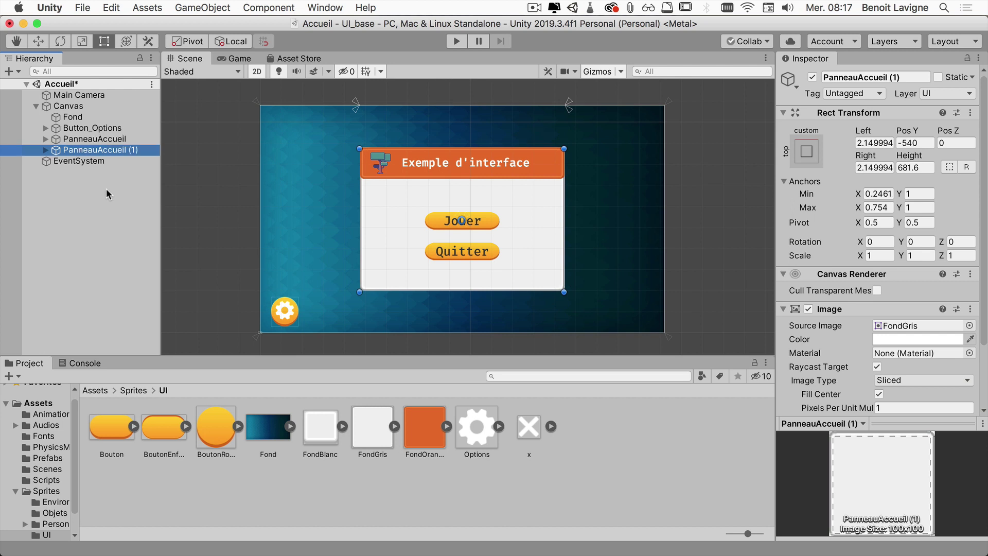
Step: Rename the duplicated panel as PanneauOptions and show its child objects
{"action": "left_click", "coordinate": [45, 151]}
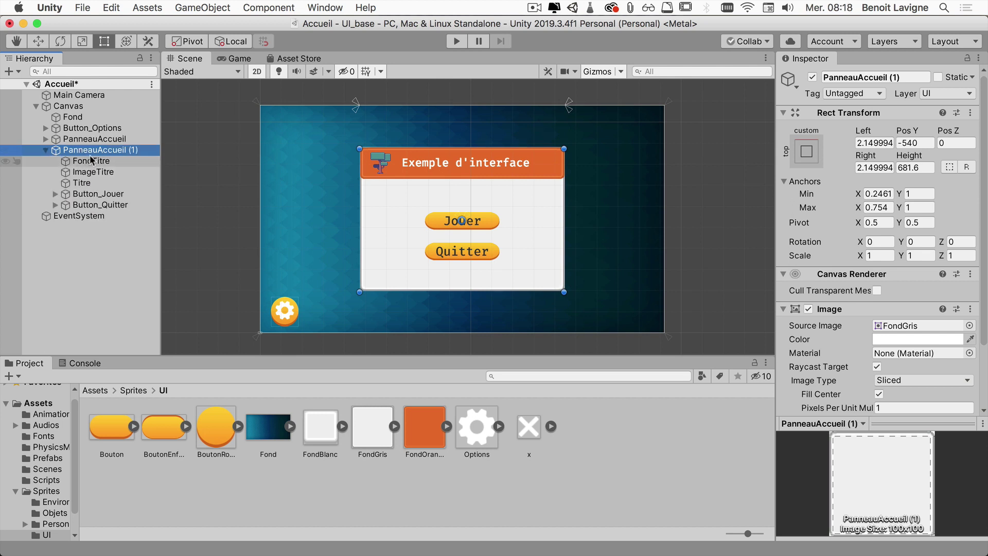
{"action": "left_click", "coordinate": [916, 78]}
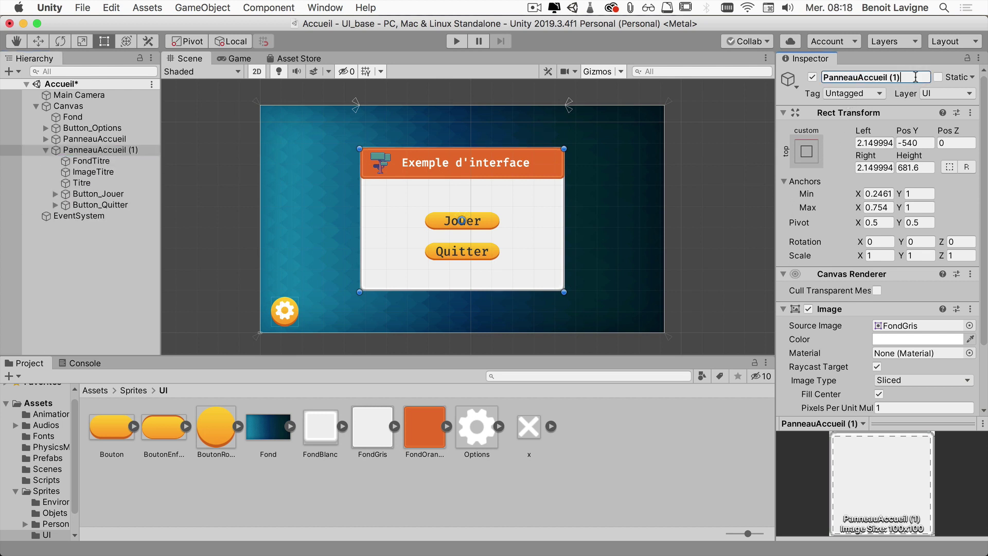
{"action": "key", "text": "BackSpace"}
{"action": "key", "text": "BackSpace"}
{"action": "key", "text": "BackSpace"}
{"action": "key", "text": "BackSpace"}
{"action": "key", "text": "BackSpace"}
{"action": "key", "text": "BackSpace"}
{"action": "key", "text": "BackSpace"}
{"action": "key", "text": "BackSpace"}
{"action": "key", "text": "BackSpace"}
{"action": "key", "text": "BackSpace"}
{"action": "type", "text": "Opi"}
{"action": "key", "text": "BackSpace"}
{"action": "key", "text": "BackSpace"}
{"action": "key", "text": "BackSpace"}
{"action": "type", "text": "tions"}
{"action": "key", "text": "Return"}
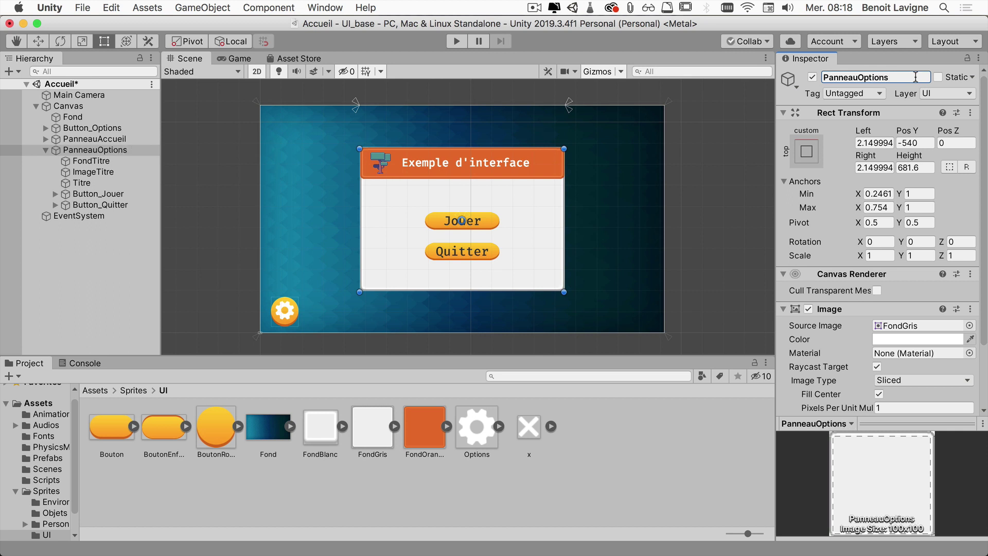
Step: Change the source image of FondTitre in PanneauOptions to FondGris and tint it blue, about 5E8DE5
{"action": "left_click", "coordinate": [114, 163]}
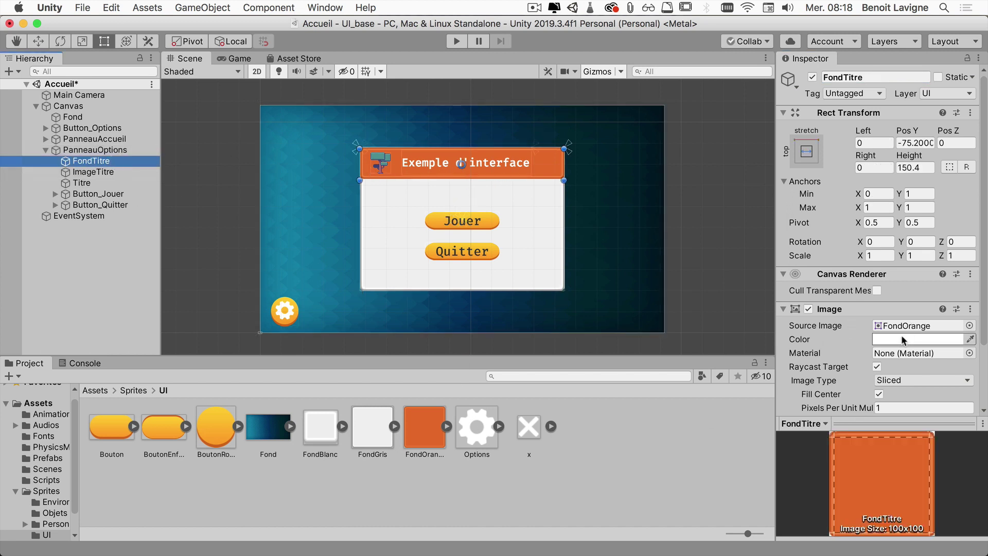
{"action": "left_click_drag", "start_coordinate": [368, 433], "coordinate": [903, 327]}
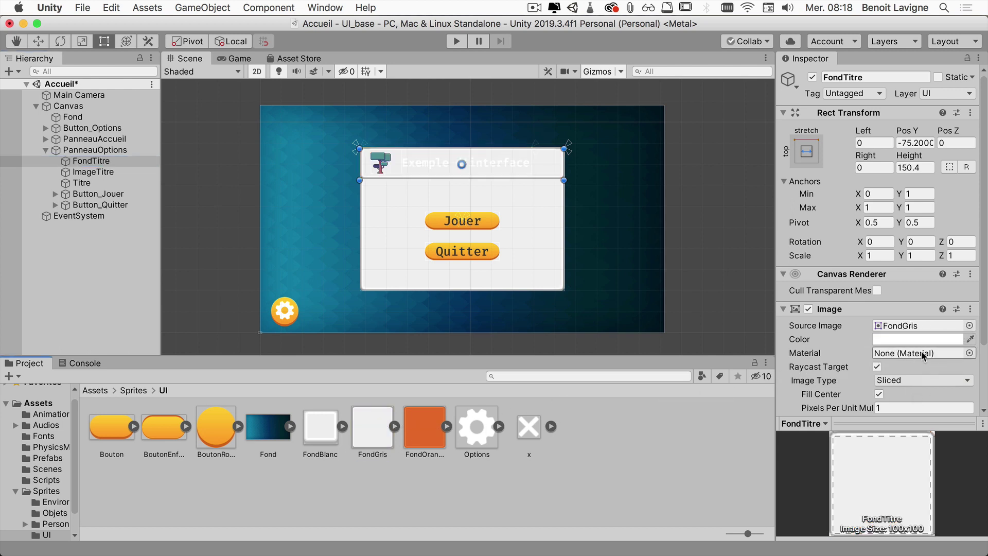
{"action": "left_click", "coordinate": [907, 338]}
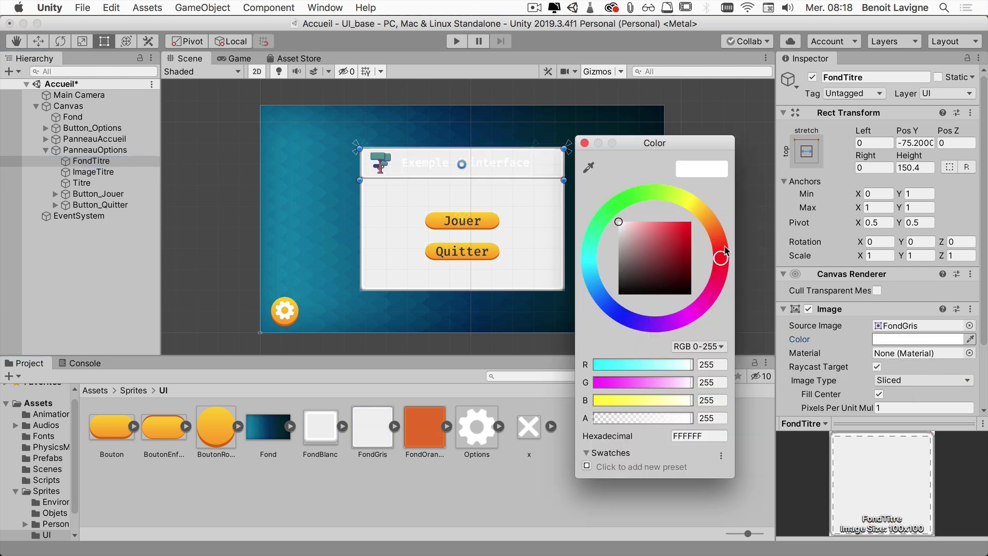
{"action": "left_click", "coordinate": [606, 300]}
{"action": "left_click_drag", "start_coordinate": [646, 234], "coordinate": [662, 234]}
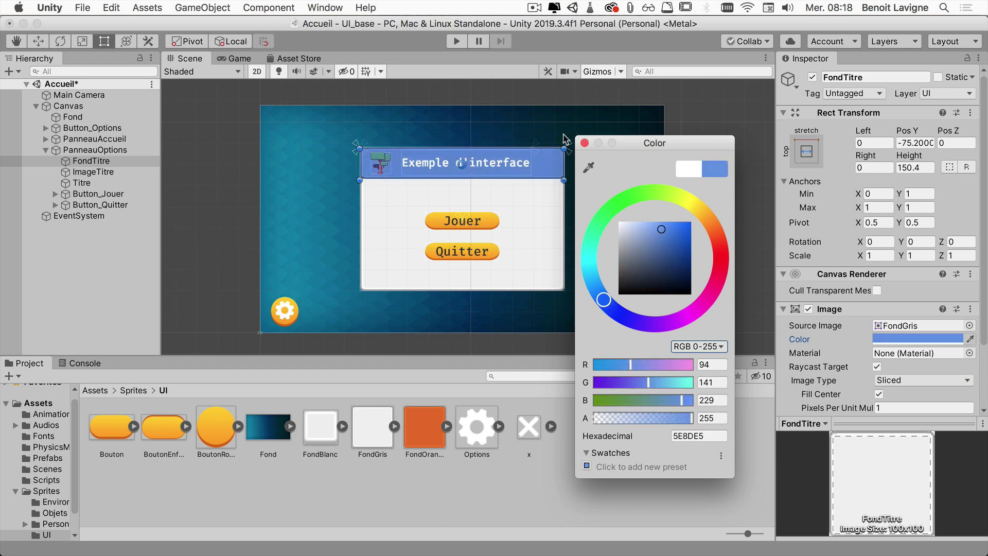
{"action": "left_click", "coordinate": [584, 143]}
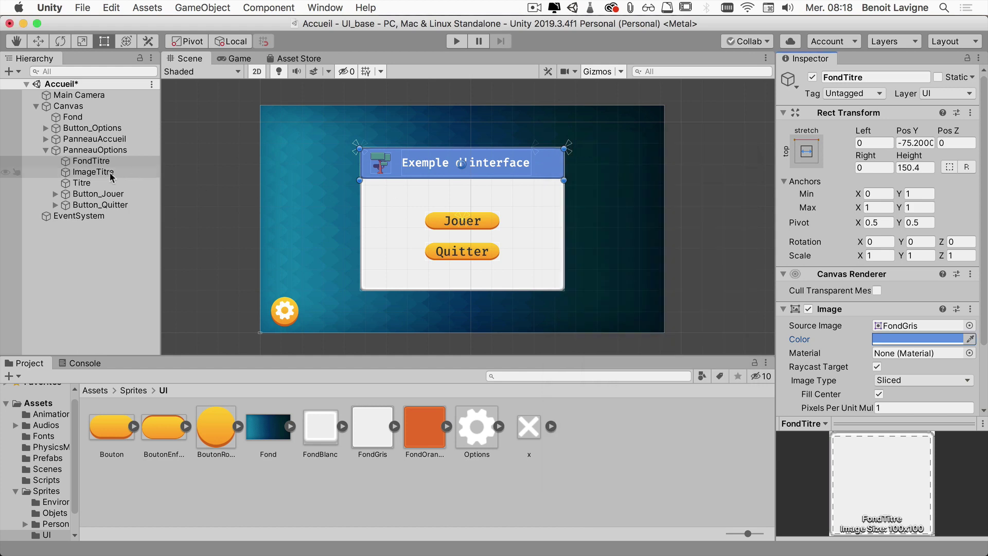
Step: Set the text of the Titre object in PanneauOptions to "Les options"
{"action": "left_click", "coordinate": [103, 172]}
{"action": "left_click", "coordinate": [98, 186]}
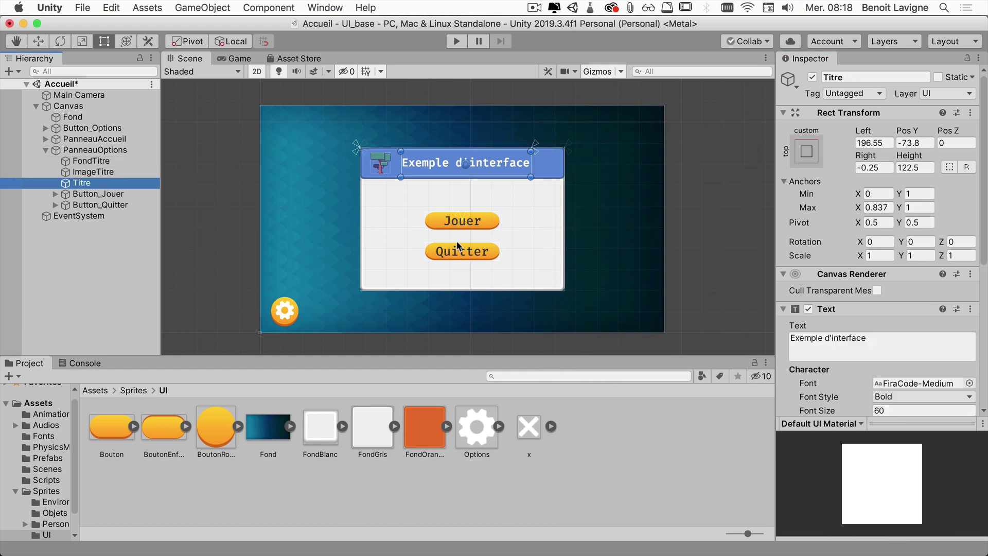
{"action": "left_click", "coordinate": [864, 337]}
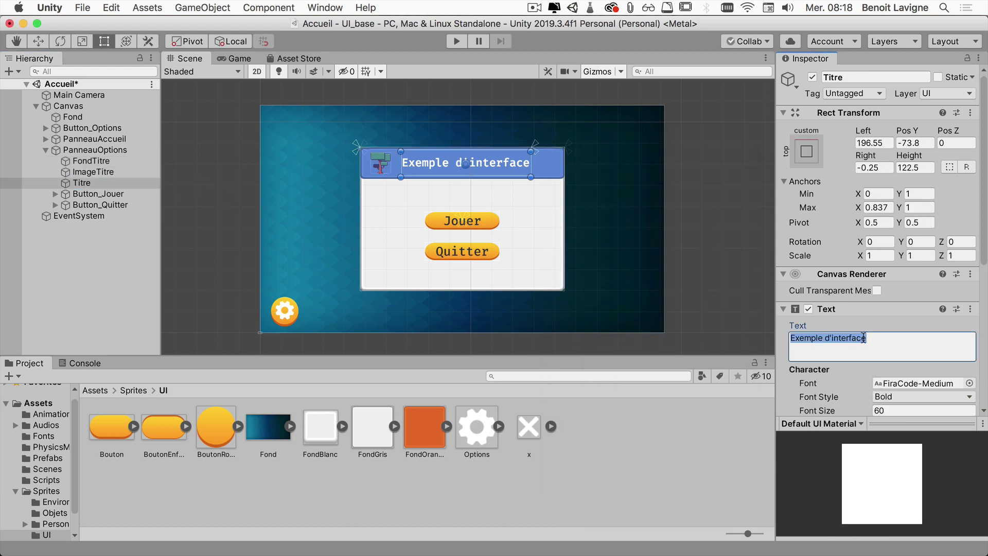
{"action": "type", "text": "Les"}
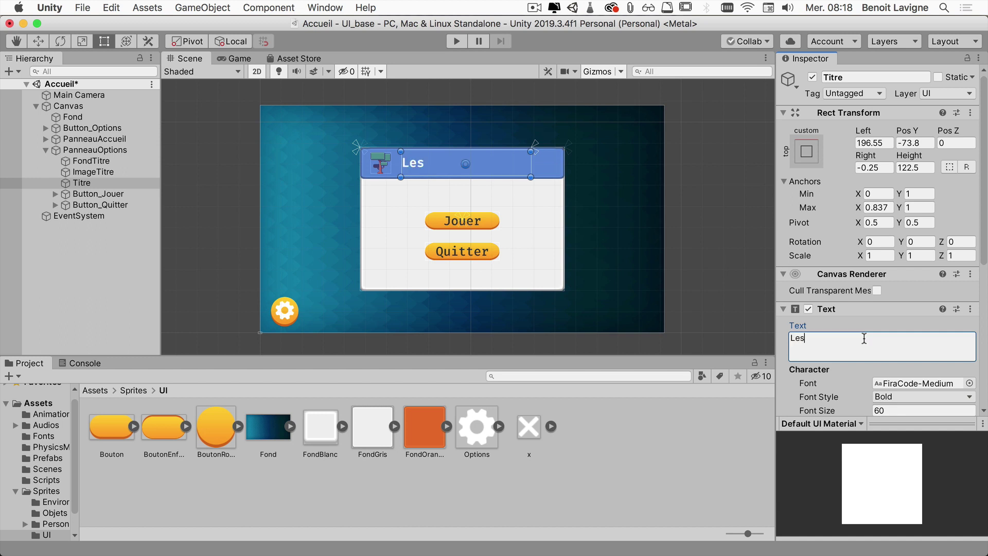
{"action": "type", "text": " options"}
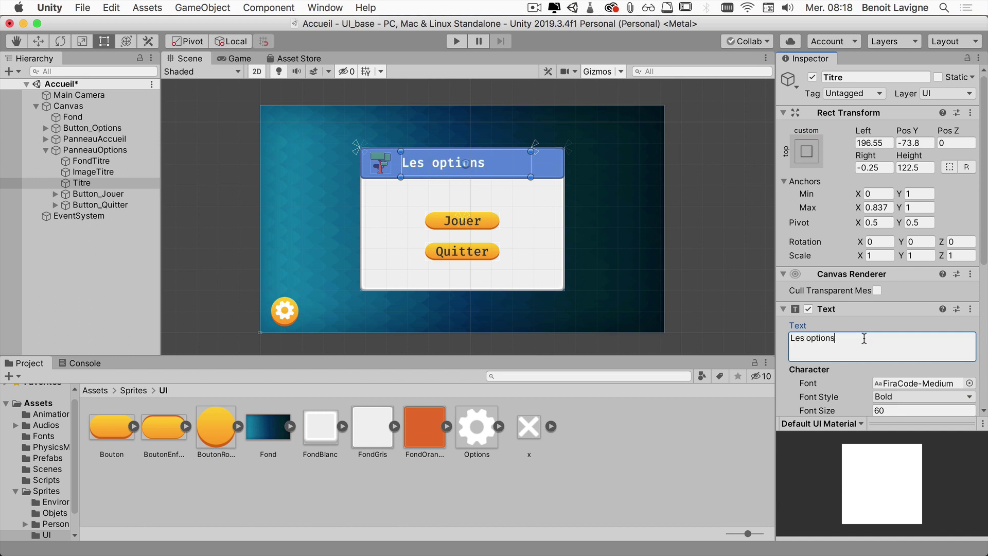
{"action": "key", "text": "Return"}
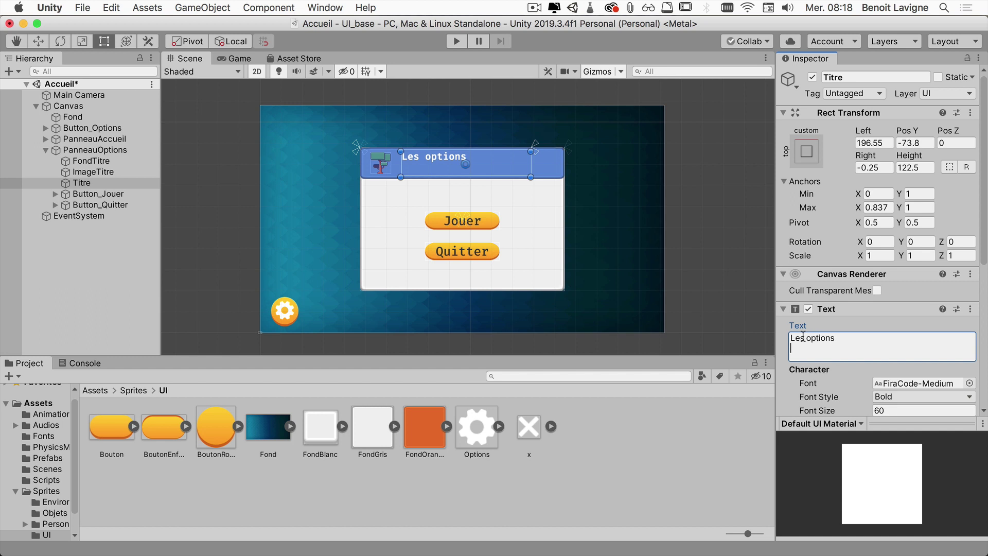
{"action": "key", "text": "BackSpace"}
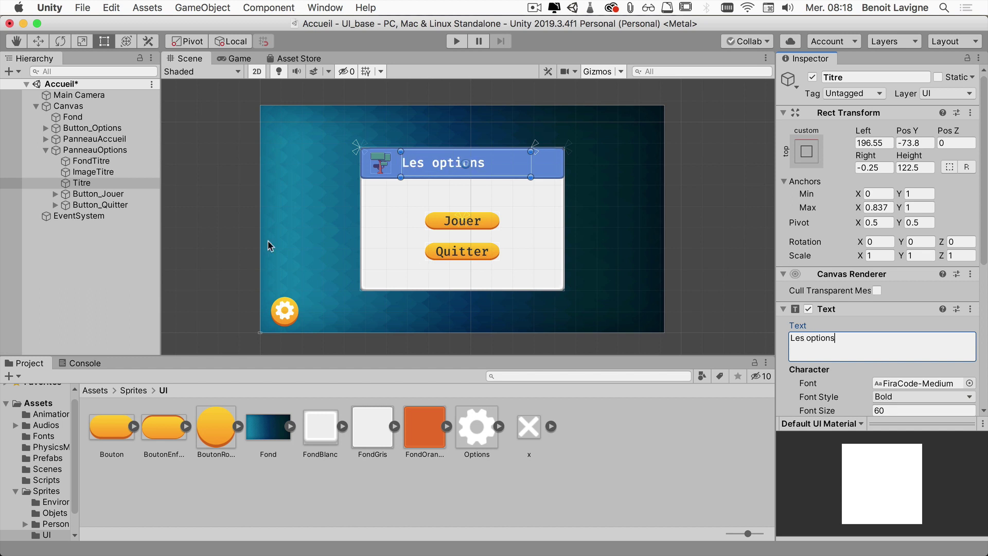
Step: Delete Button_Quitter from PanneauOptions and rename its Button_Jouer as Button_ChangerNom
{"action": "left_click", "coordinate": [110, 206]}
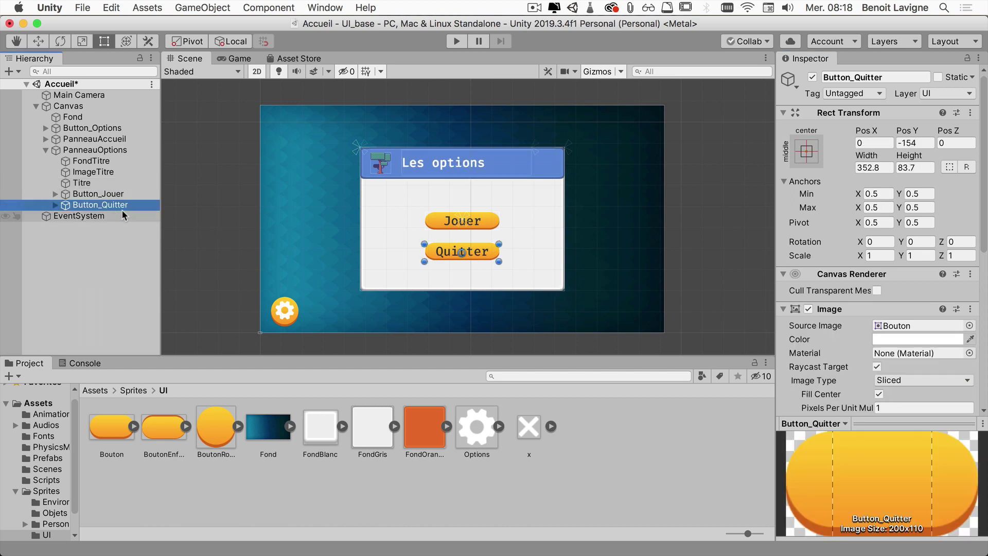
{"action": "key", "text": "super+BackSpace"}
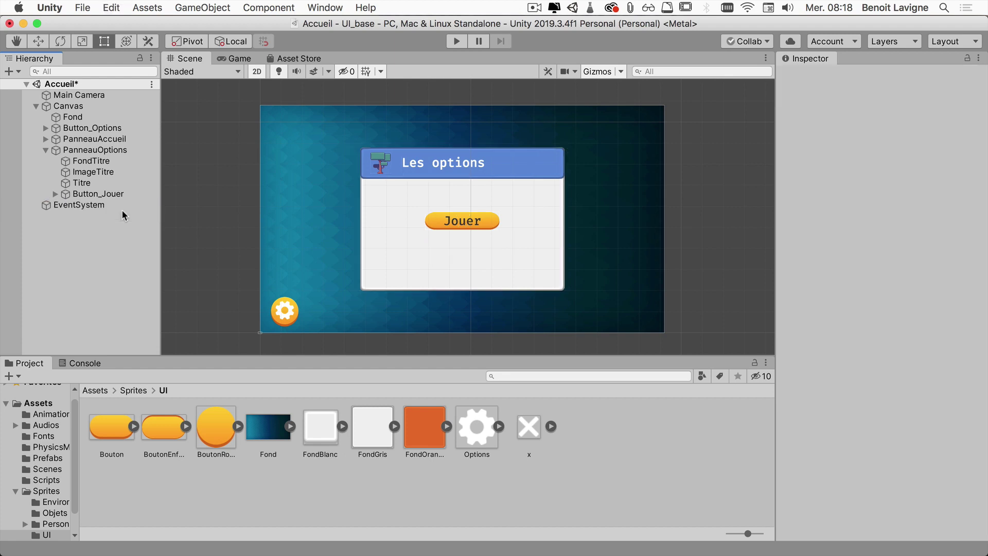
{"action": "left_click", "coordinate": [120, 194]}
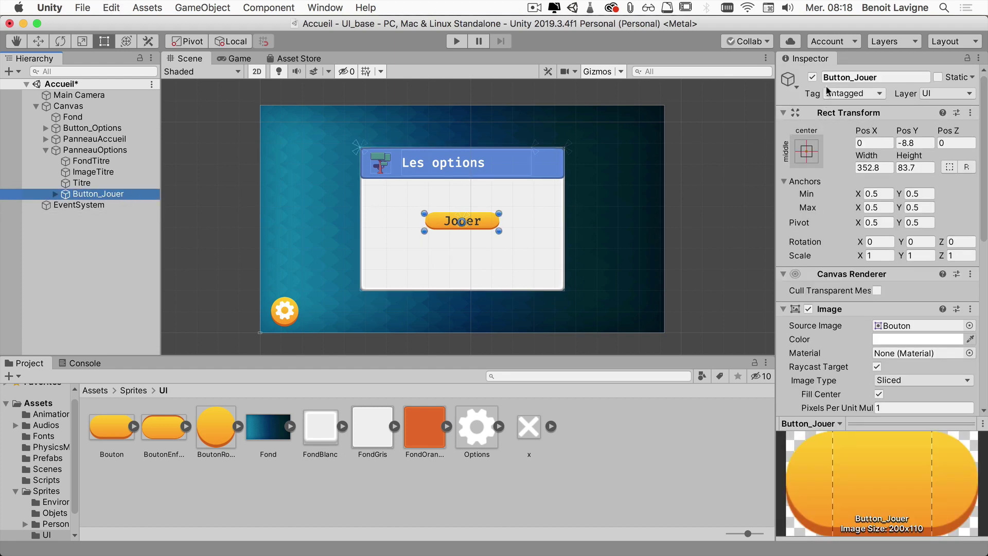
{"action": "left_click", "coordinate": [882, 76]}
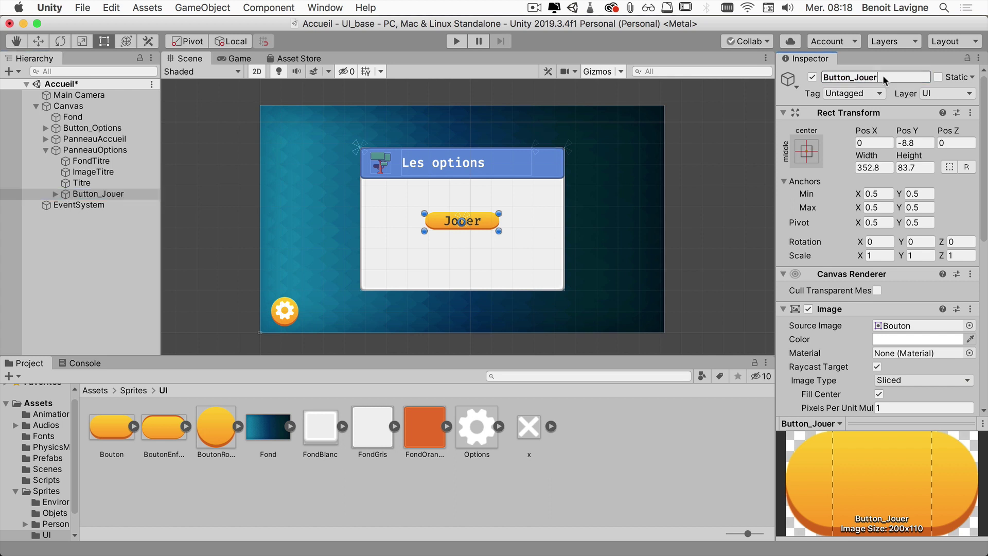
{"action": "key", "text": "BackSpace"}
{"action": "key", "text": "BackSpace"}
{"action": "key", "text": "BackSpace"}
{"action": "key", "text": "BackSpace"}
{"action": "key", "text": "BackSpace"}
{"action": "type", "text": "ChangerNom"}
{"action": "key", "text": "Return"}
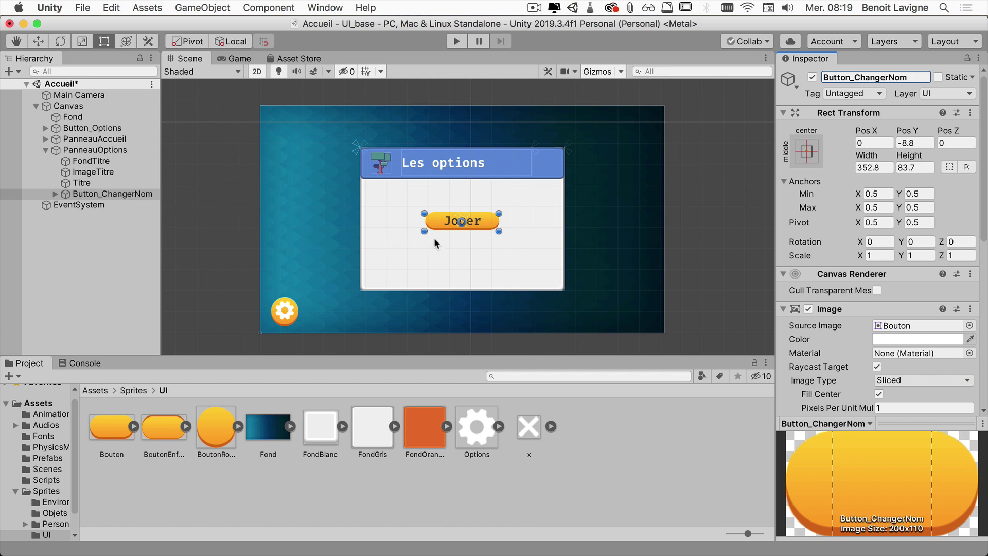
Step: Move Button_ChangerNom to the lower centre of the options panel and enlarge it to about 631 by 107
{"action": "left_click_drag", "start_coordinate": [435, 221], "coordinate": [397, 271]}
{"action": "mouse_move", "coordinate": [498, 264]}
{"action": "left_mouse_down"}
{"action": "mouse_move", "coordinate": [531, 264]}
{"action": "mouse_move", "coordinate": [485, 276]}
{"action": "mouse_move", "coordinate": [495, 262]}
{"action": "left_mouse_up"}
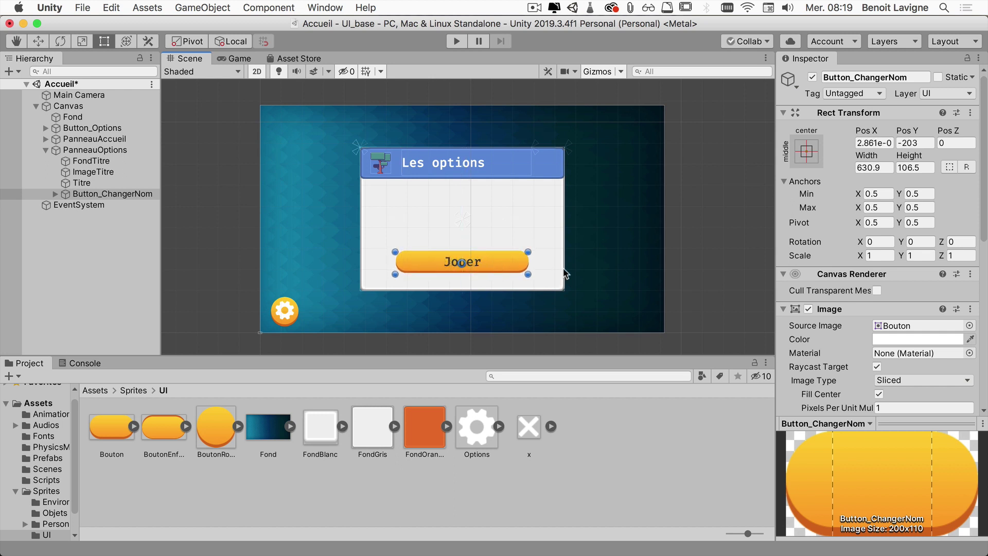
Step: Set the label text of Button_ChangerNom to "Changez le nom"
{"action": "left_click", "coordinate": [60, 194]}
{"action": "left_click", "coordinate": [55, 193]}
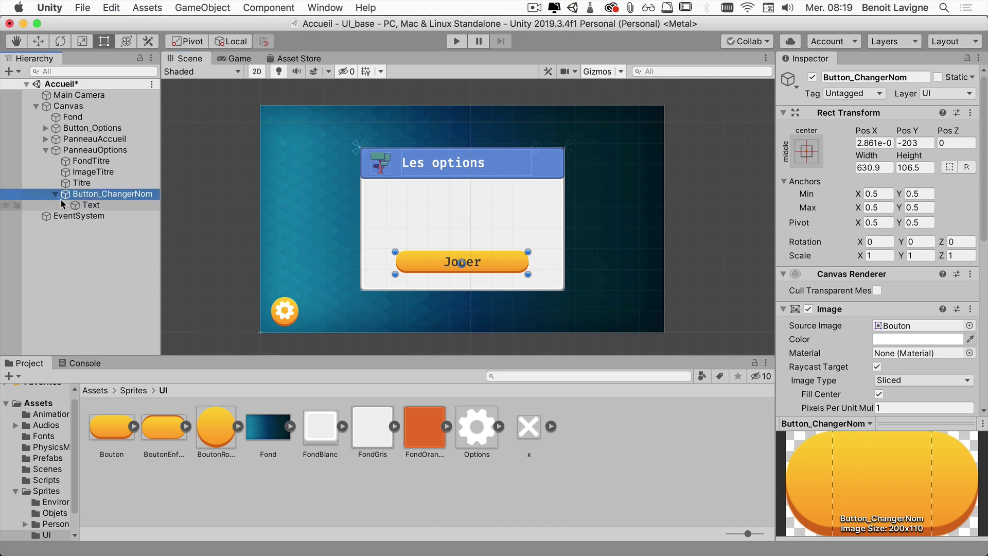
{"action": "left_click", "coordinate": [65, 205]}
{"action": "left_click", "coordinate": [838, 344]}
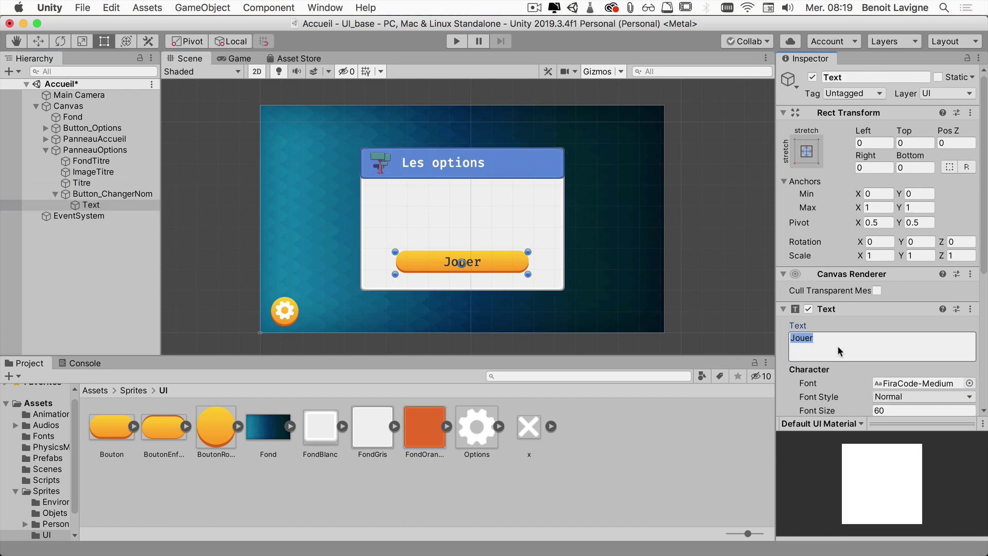
{"action": "type", "text": "Chan"}
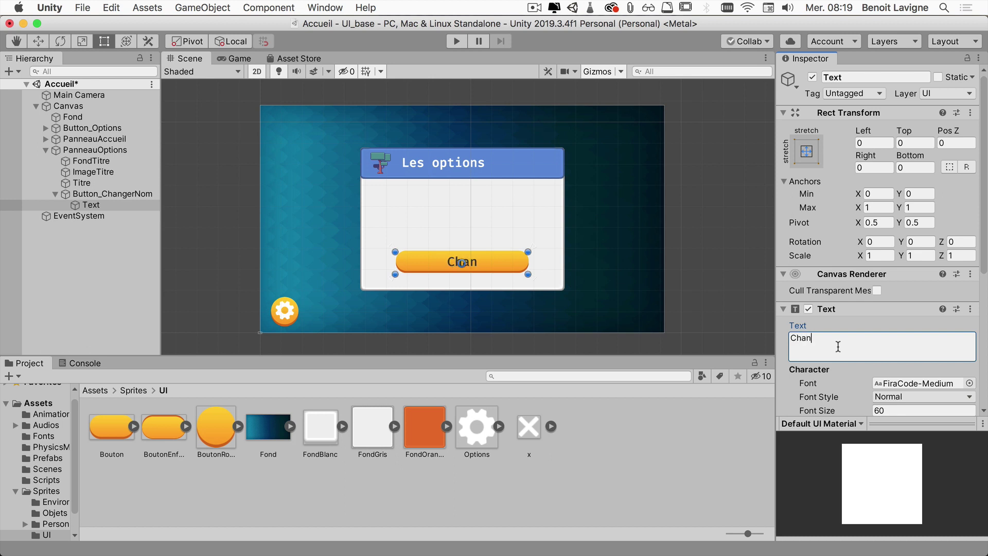
{"action": "type", "text": "gez le nom"}
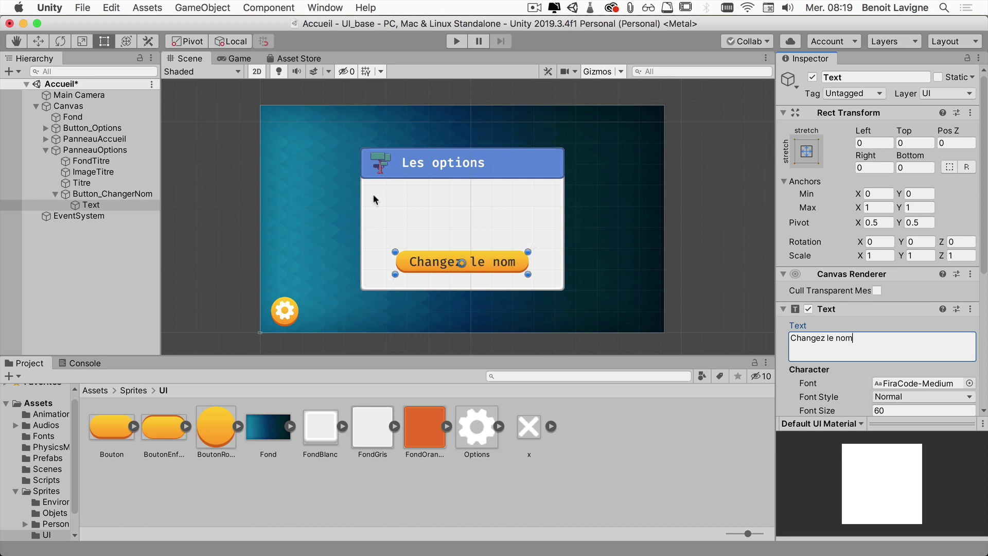
{"action": "left_click", "coordinate": [213, 235]}
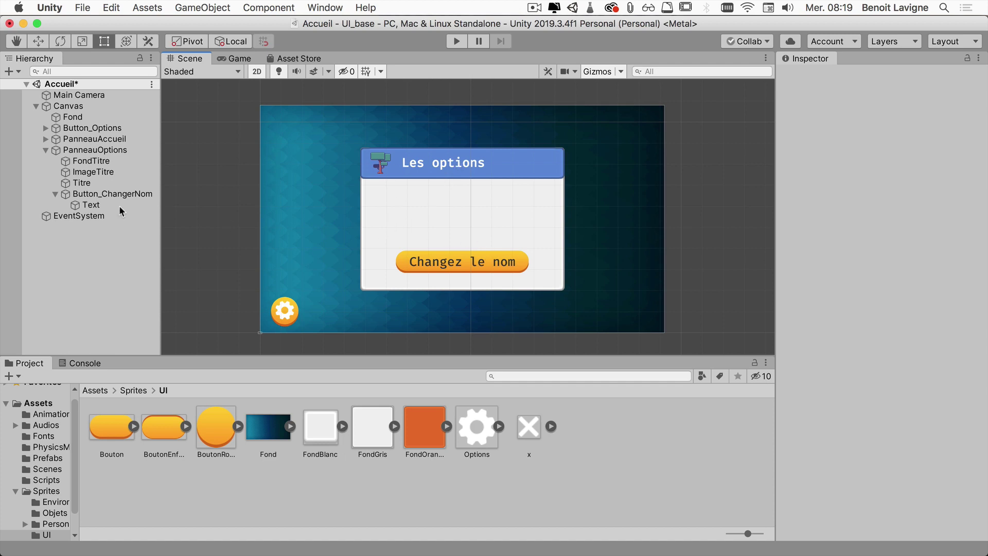
Step: Deactivate and reactivate PanneauOptions several times to compare it with the home panel underneath, leaving it active
{"action": "left_click", "coordinate": [102, 149]}
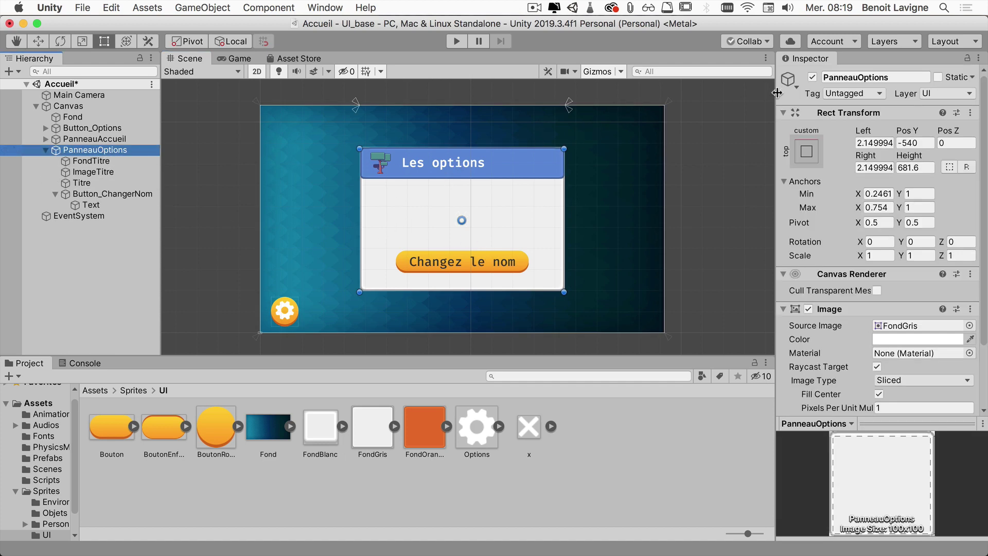
{"action": "left_click", "coordinate": [813, 77]}
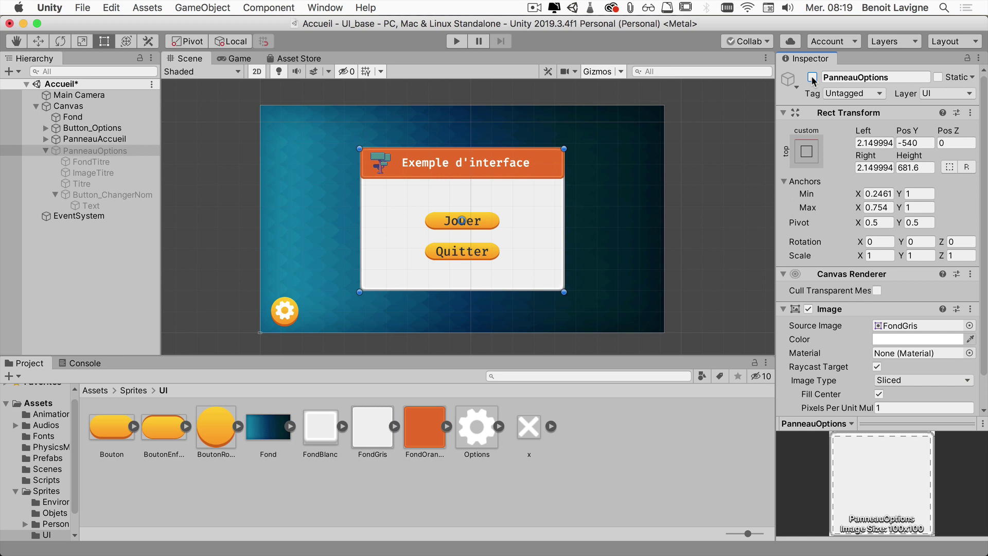
{"action": "left_click", "coordinate": [813, 77]}
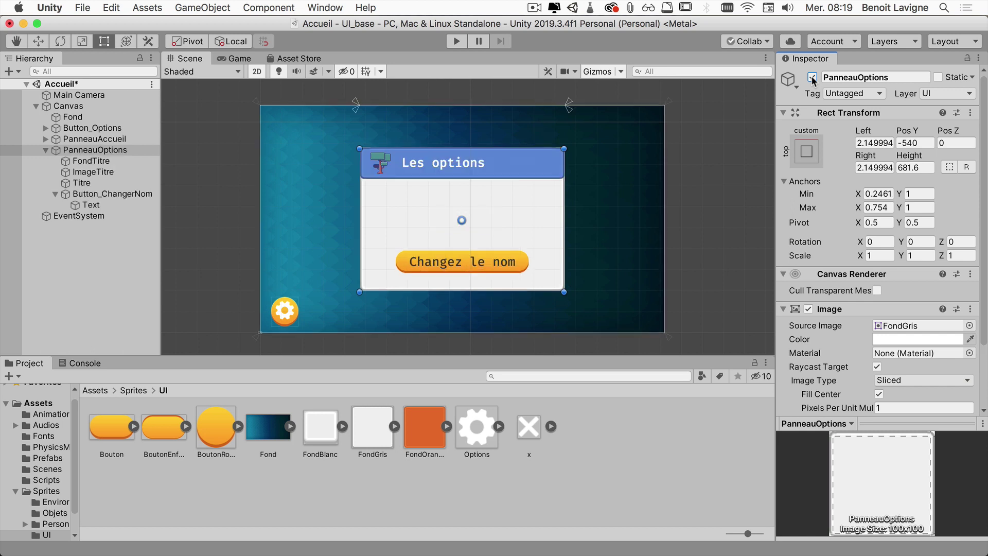
{"action": "left_click", "coordinate": [813, 77]}
{"action": "left_click", "coordinate": [813, 77]}
{"action": "left_click", "coordinate": [812, 77]}
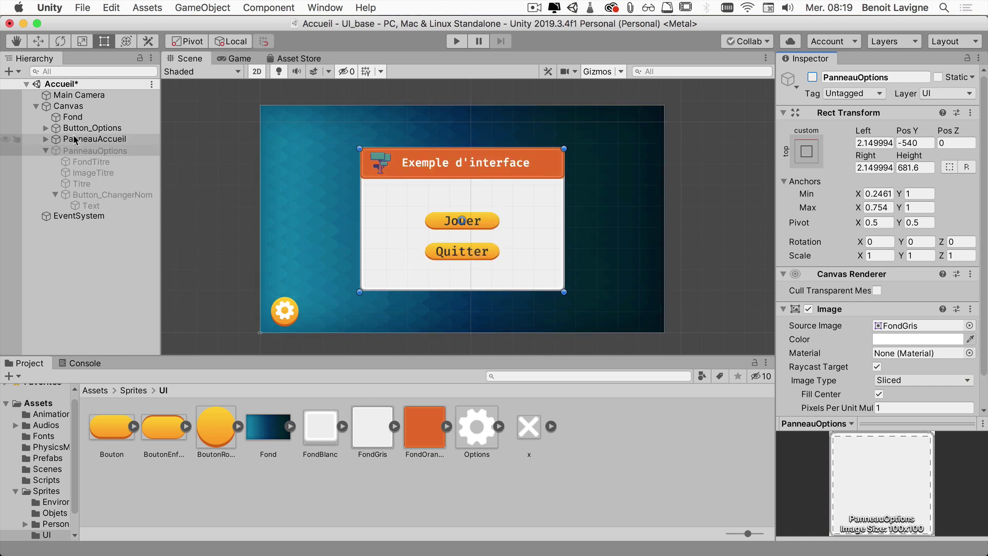
{"action": "left_click", "coordinate": [813, 77]}
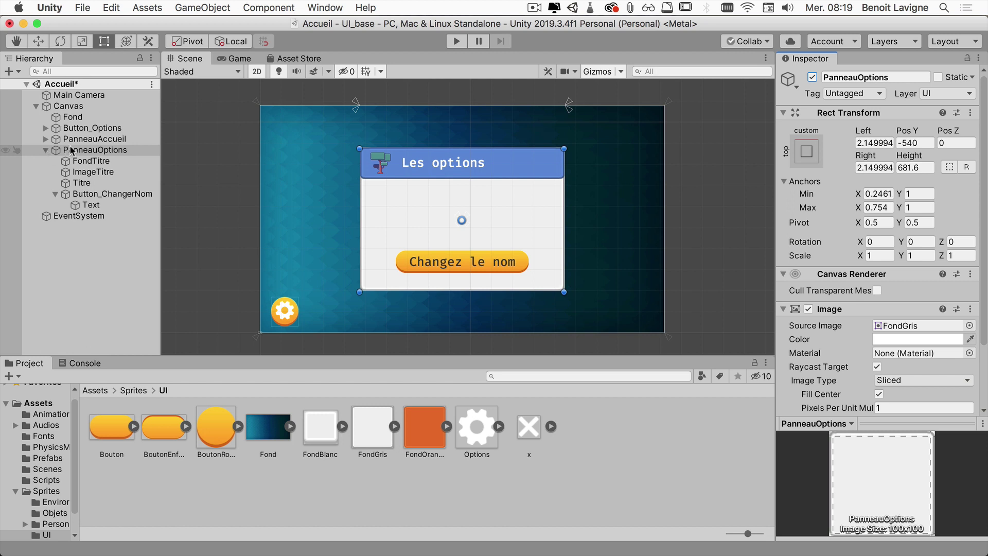
Step: Add an Input Field to PanneauOptions and enlarge it to about 552 by 86 above the "Changez le nom" button
{"action": "left_click", "coordinate": [123, 150]}
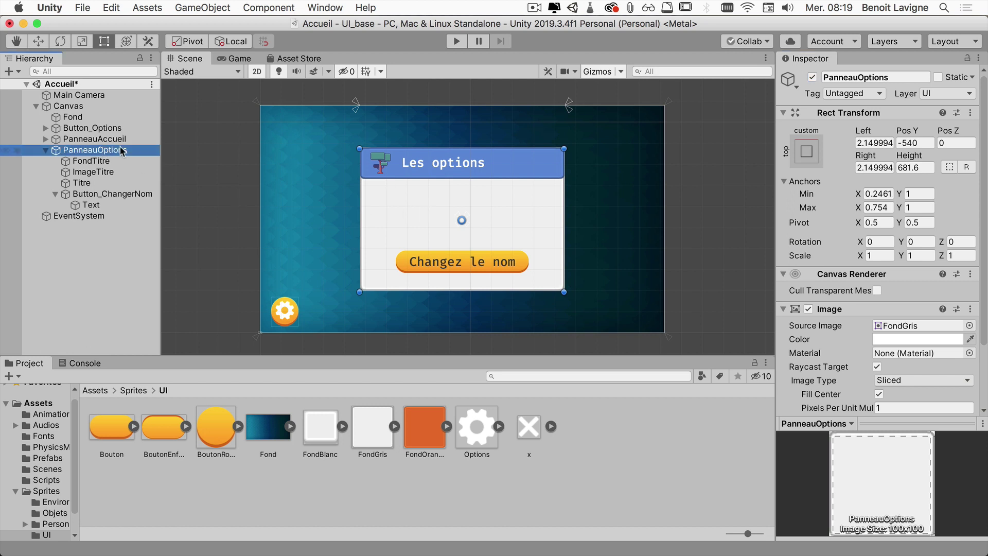
{"action": "right_click", "coordinate": [117, 150]}
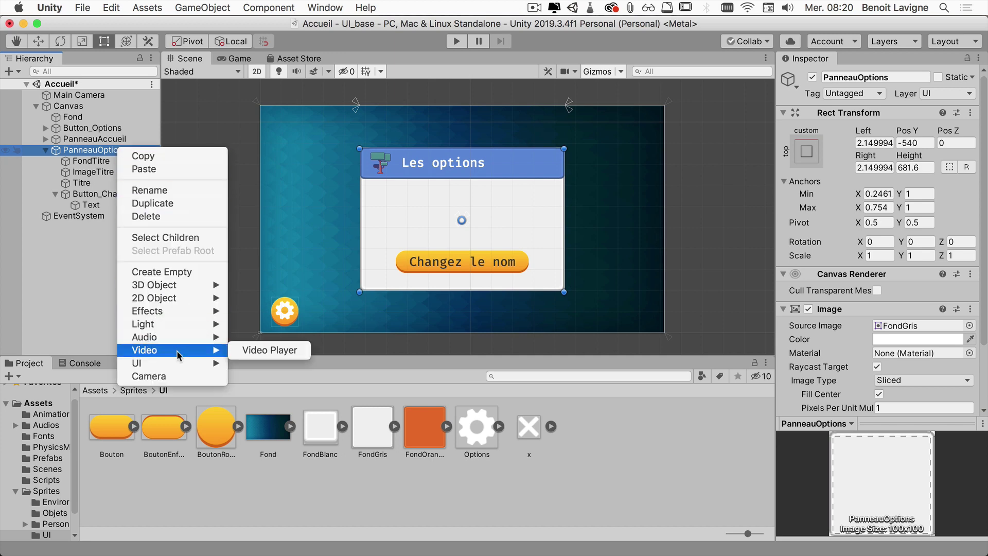
{"action": "mouse_move", "coordinate": [176, 363]}
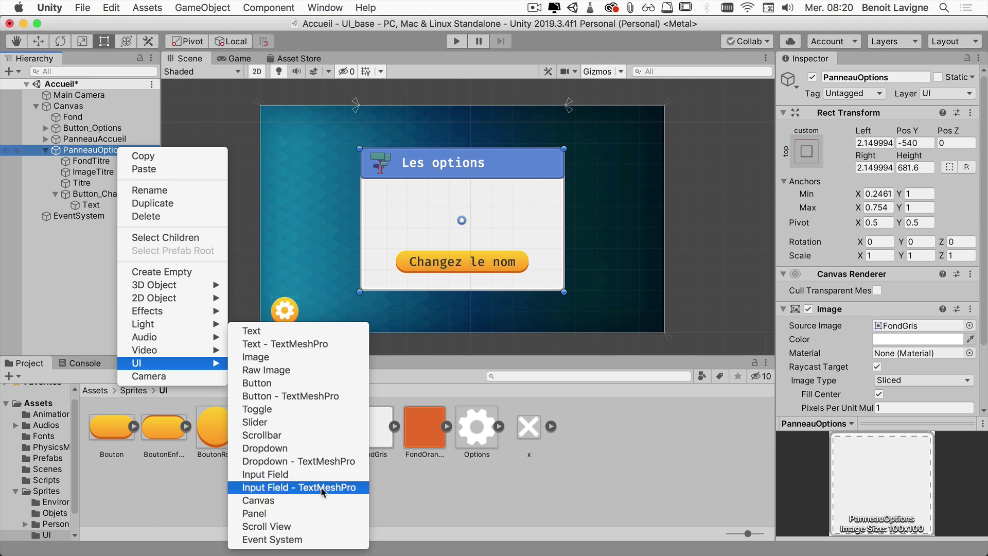
{"action": "left_click", "coordinate": [311, 475]}
{"action": "scroll", "coordinate": [445, 220], "scroll_direction": "up", "scroll_amount": 5}
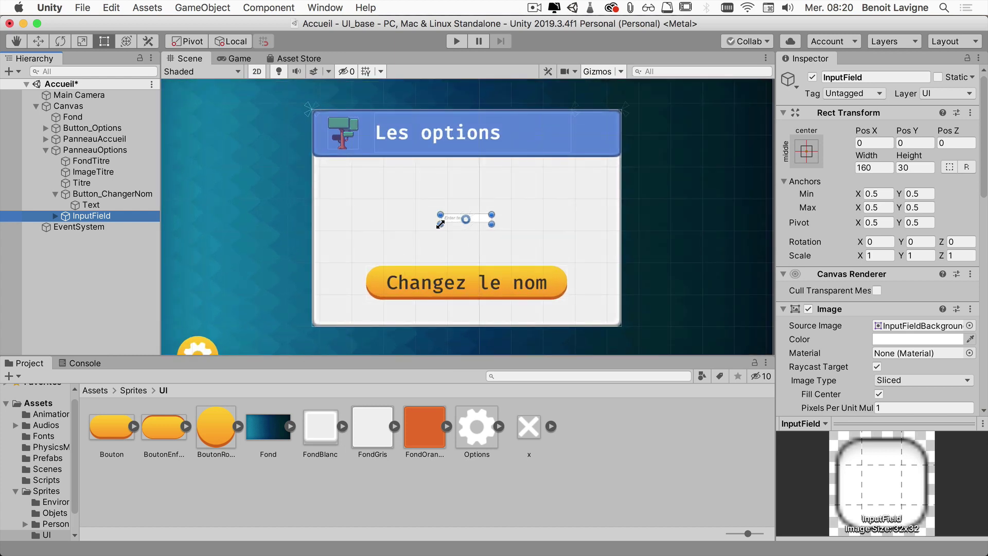
{"action": "left_click_drag", "start_coordinate": [440, 224], "coordinate": [380, 238]}
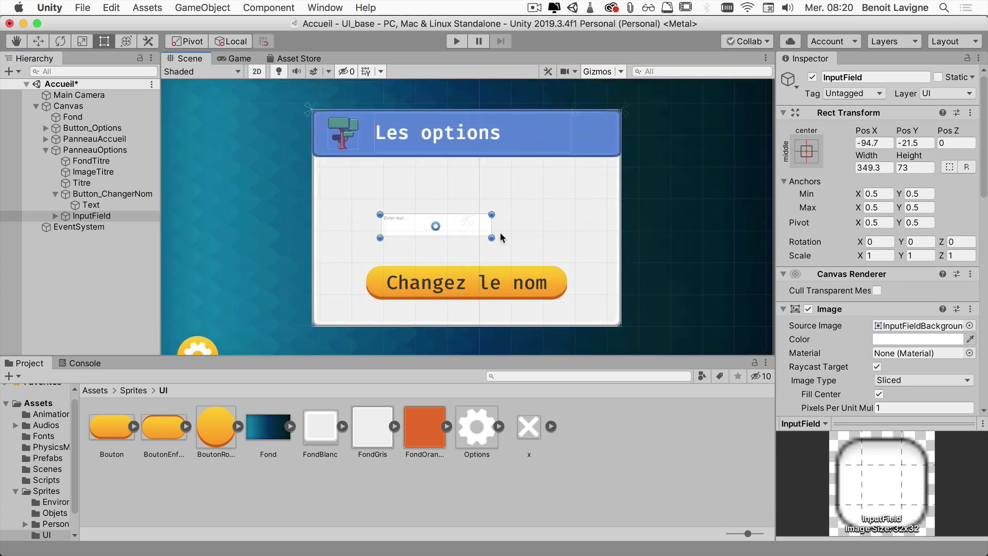
{"action": "left_click_drag", "start_coordinate": [491, 238], "coordinate": [510, 218]}
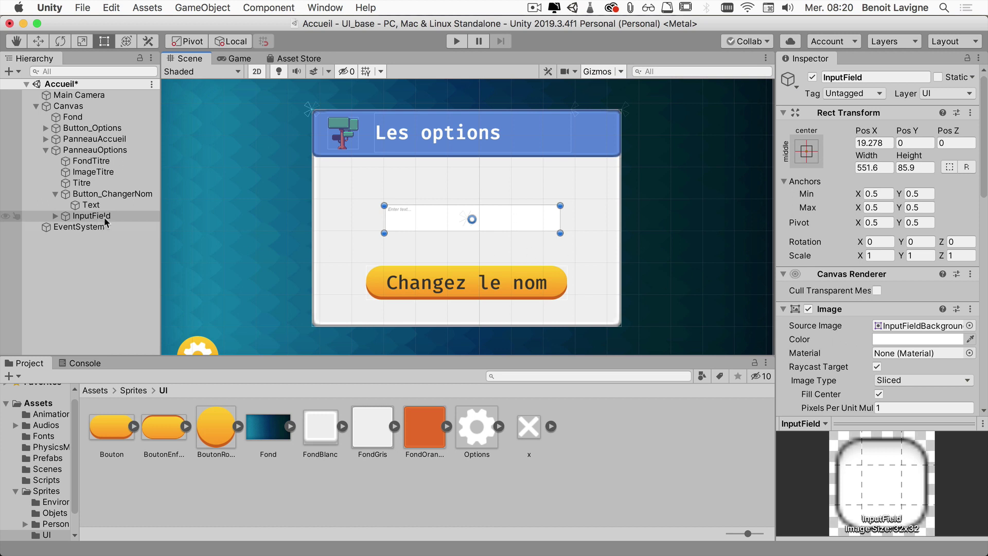
Step: Expand the new InputField's children and rename the field as ChampNomJoueur
{"action": "left_click", "coordinate": [58, 216]}
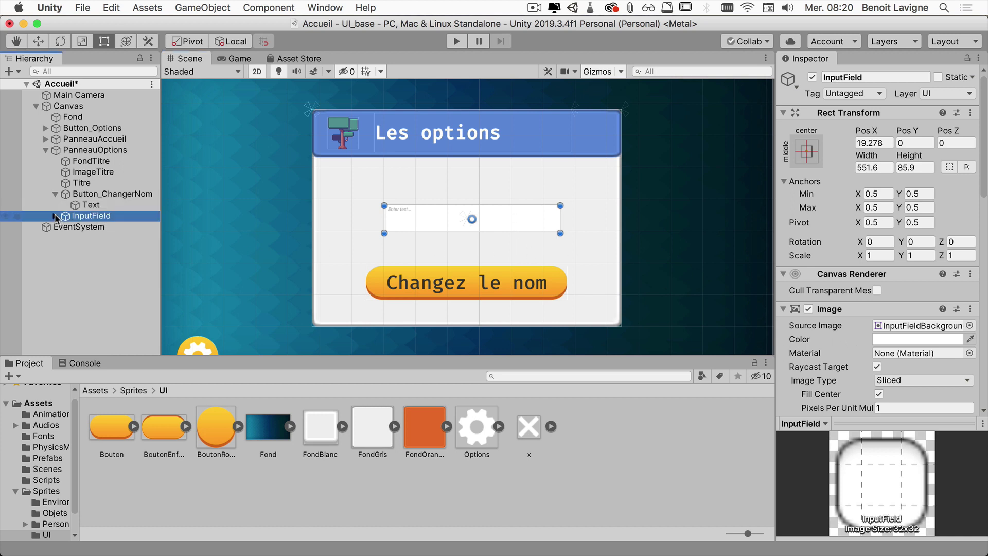
{"action": "left_click", "coordinate": [55, 216]}
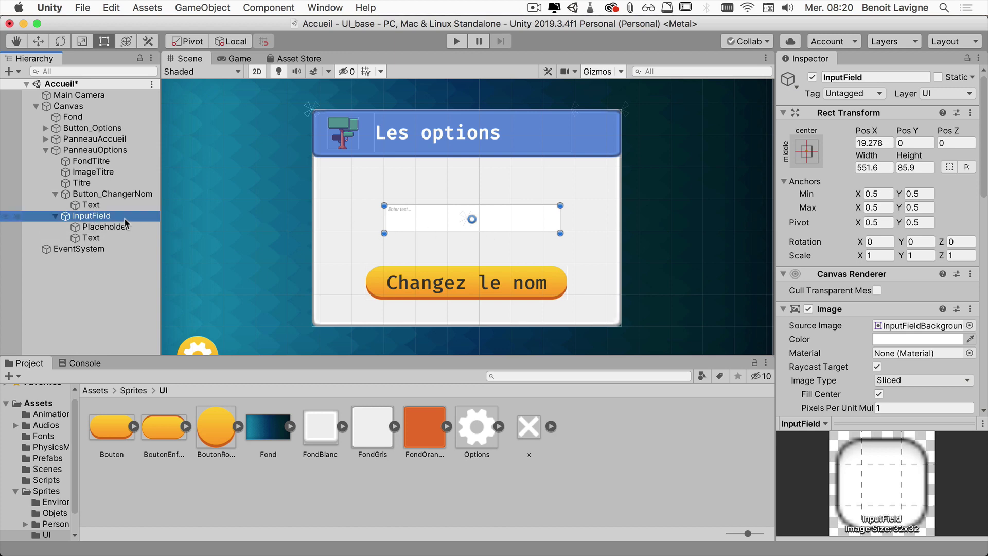
{"action": "left_click", "coordinate": [865, 77]}
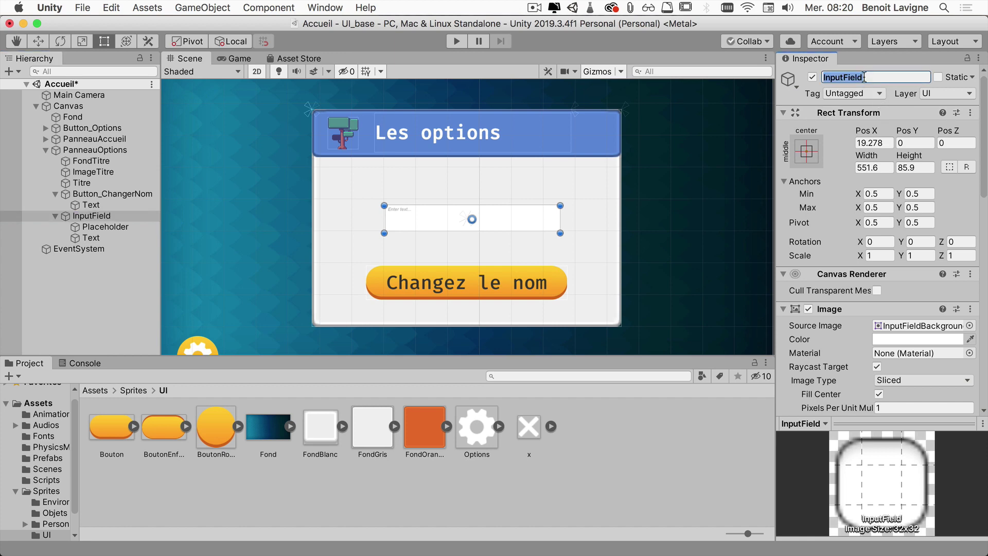
{"action": "type", "text": "ChampNomJoueur"}
{"action": "key", "text": "Return"}
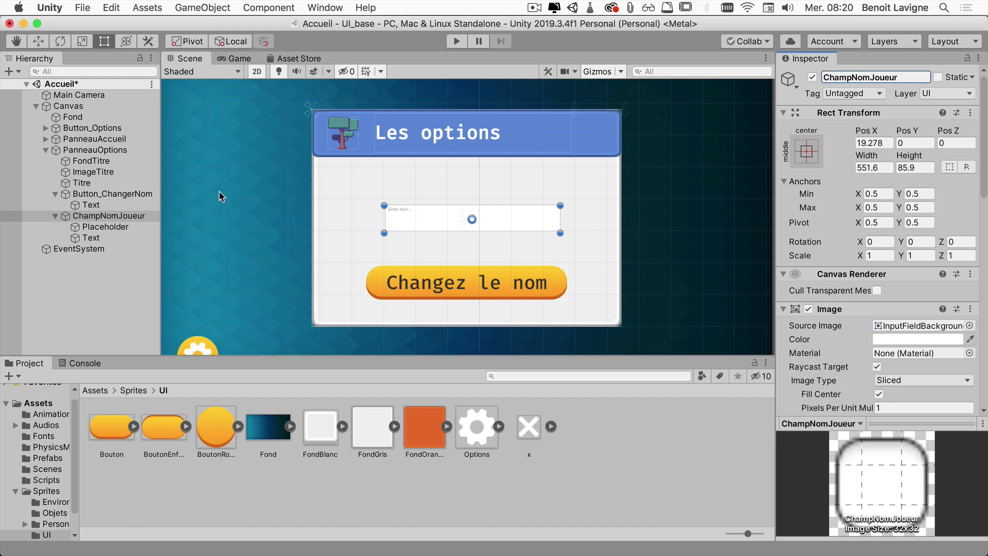
Step: Replace the text of ChampNomJoueur's Placeholder with "Inscrire votre nom!"
{"action": "left_click", "coordinate": [106, 227]}
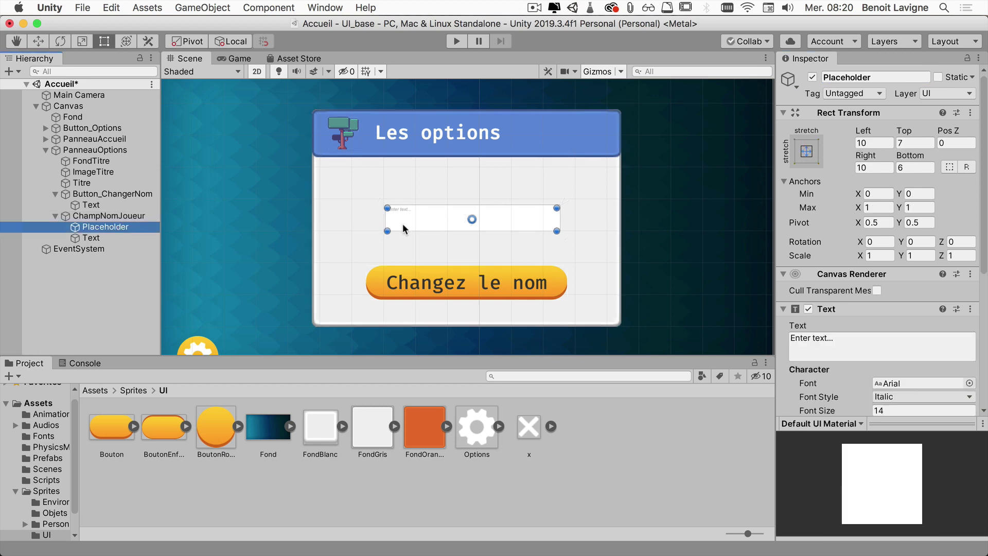
{"action": "scroll", "coordinate": [402, 222], "scroll_direction": "up", "scroll_amount": 5}
{"action": "scroll", "coordinate": [403, 222], "scroll_direction": "up", "scroll_amount": 1}
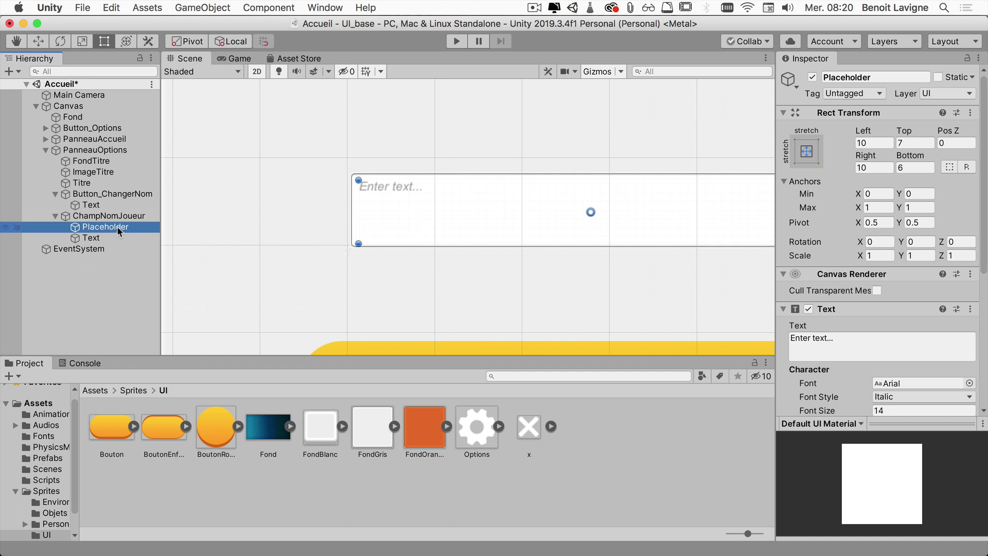
{"action": "scroll", "coordinate": [506, 231], "scroll_direction": "down", "scroll_amount": 3}
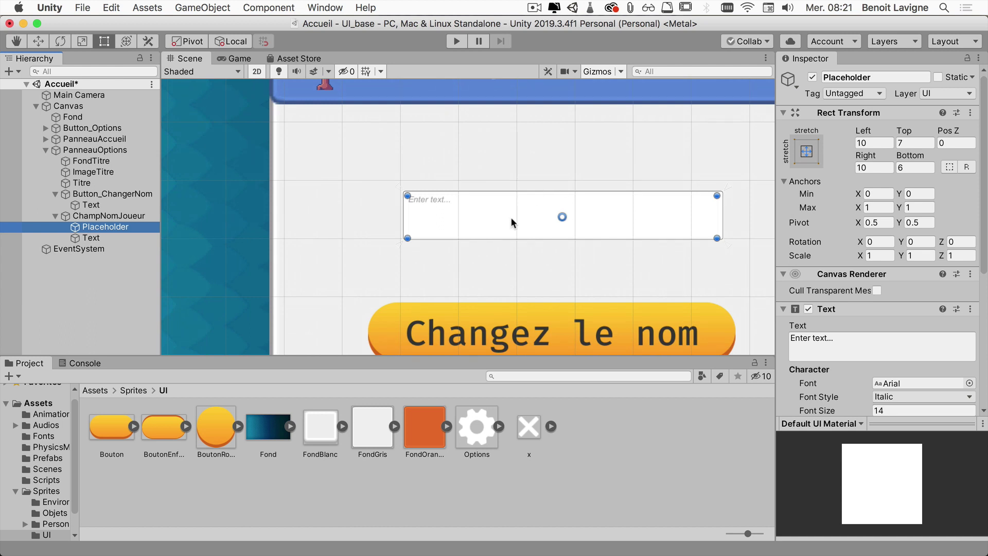
{"action": "scroll", "coordinate": [512, 219], "scroll_direction": "down", "scroll_amount": 5}
{"action": "middle_click_drag", "start_coordinate": [561, 247], "coordinate": [506, 226]}
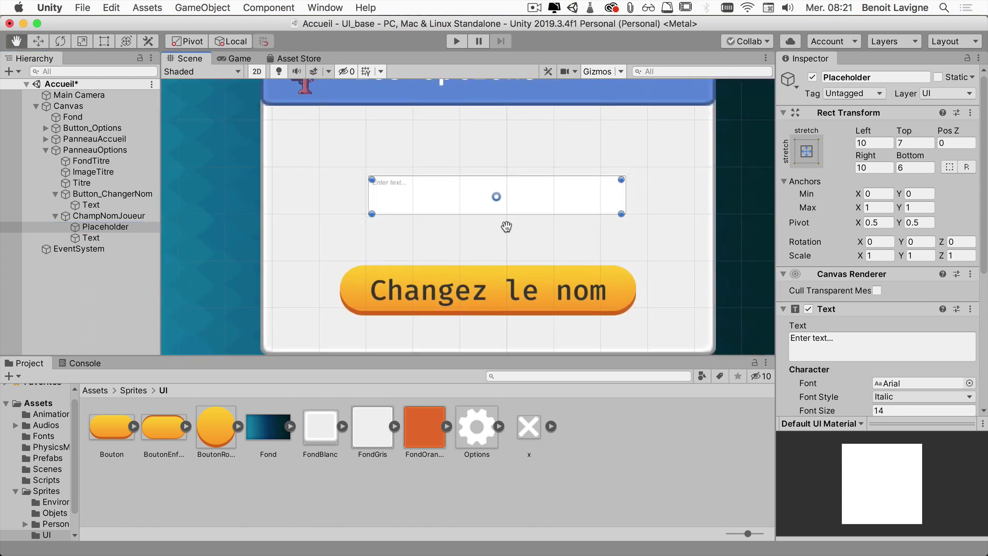
{"action": "left_click", "coordinate": [124, 228]}
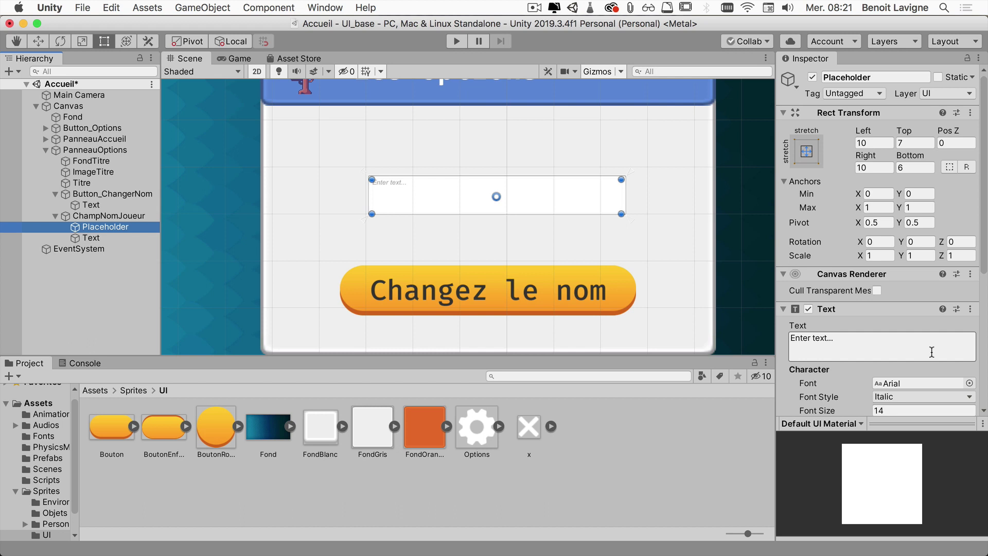
{"action": "double_click", "coordinate": [869, 338]}
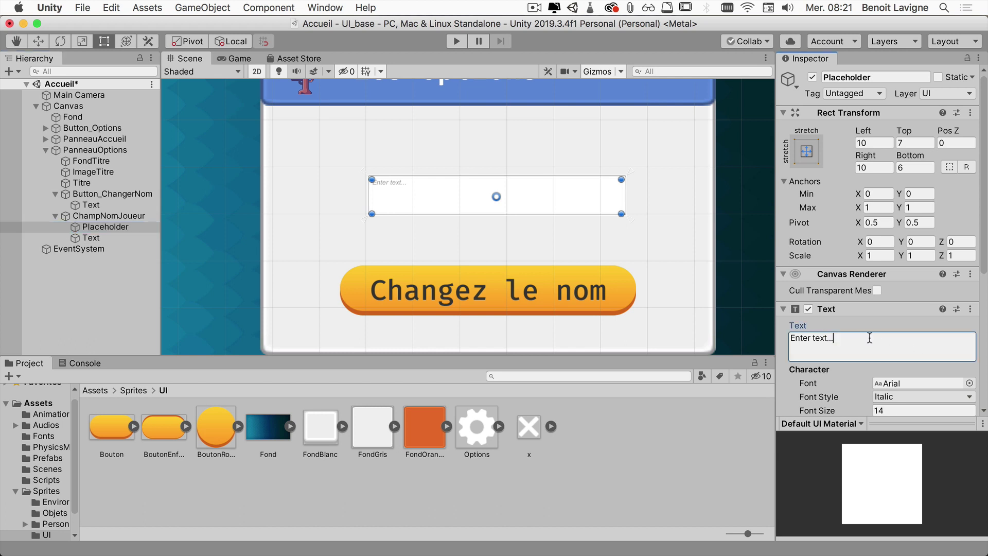
{"action": "key", "text": "super+a"}
{"action": "key", "text": "BackSpace"}
{"action": "type", "text": "INscr"}
{"action": "key", "text": "BackSpace"}
{"action": "key", "text": "BackSpace"}
{"action": "key", "text": "BackSpace"}
{"action": "key", "text": "BackSpace"}
{"action": "type", "text": "votre nom"}
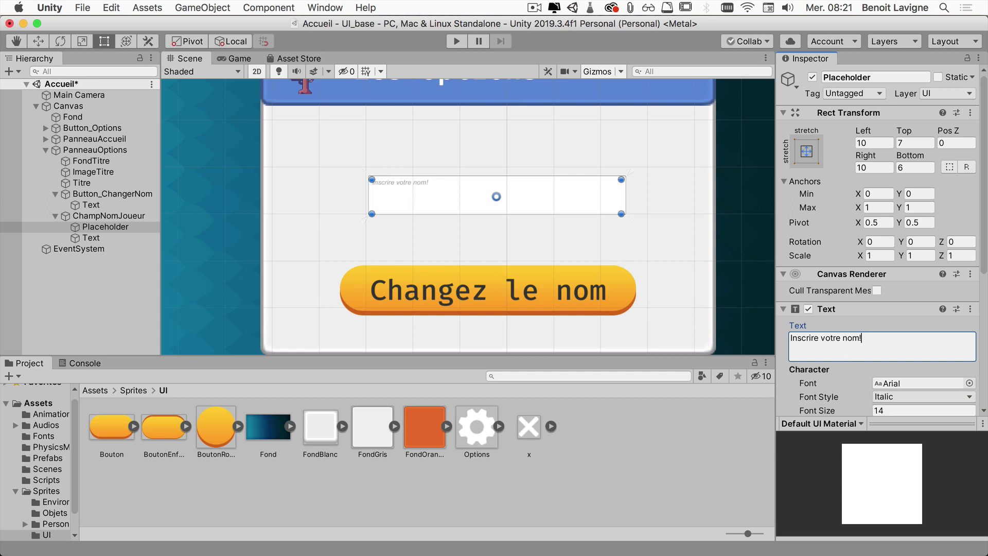
{"action": "key", "text": "ctrl+super+Escape"}
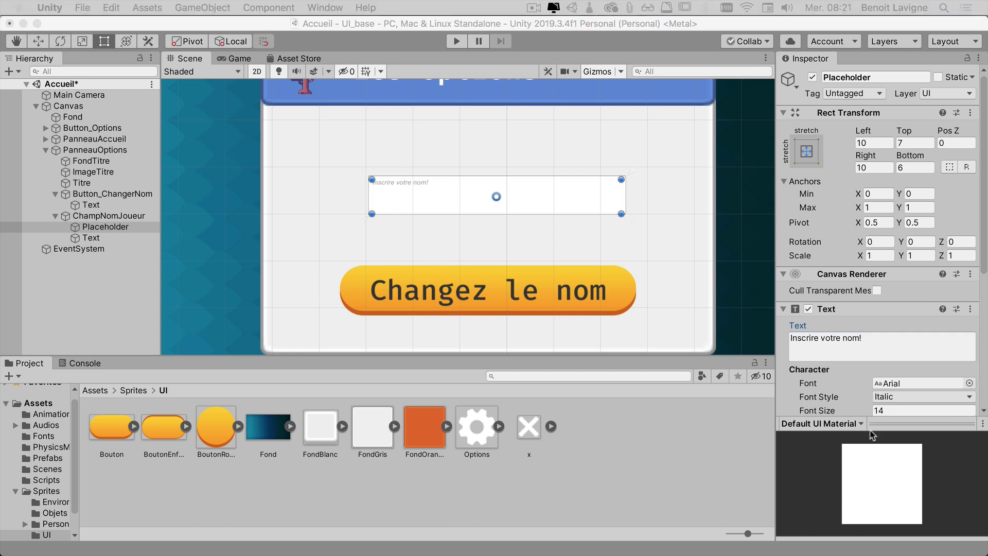
Step: Set the Placeholder's font size to 40 and align its text vertically to the middle
{"action": "left_click", "coordinate": [855, 340]}
{"action": "scroll", "coordinate": [858, 355], "scroll_direction": "down", "scroll_amount": 3}
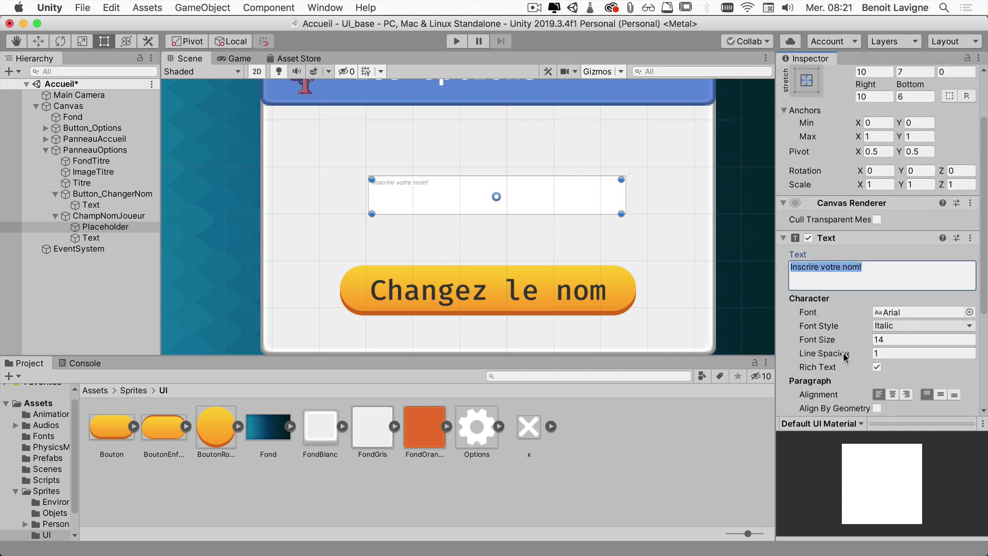
{"action": "left_click_drag", "start_coordinate": [824, 343], "coordinate": [843, 344]}
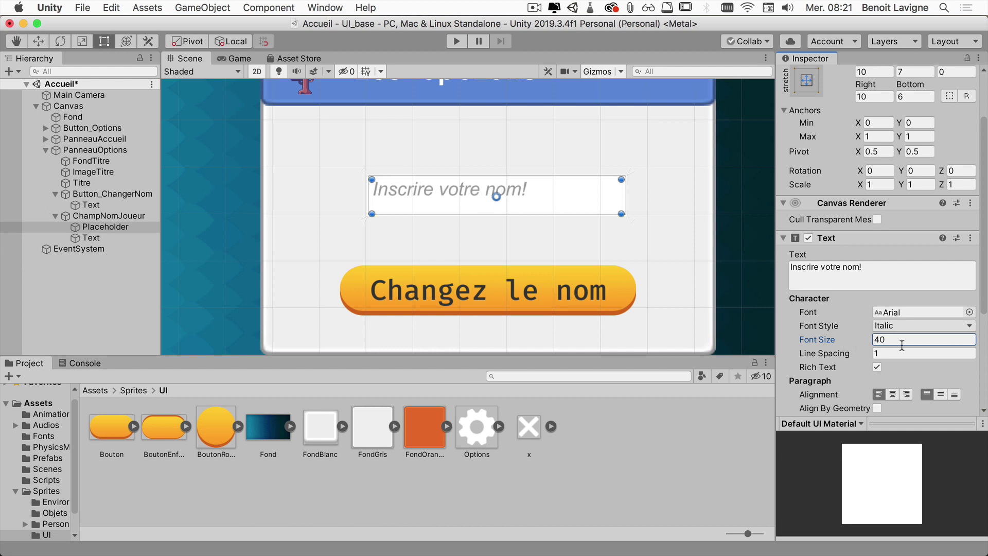
{"action": "left_click", "coordinate": [943, 396]}
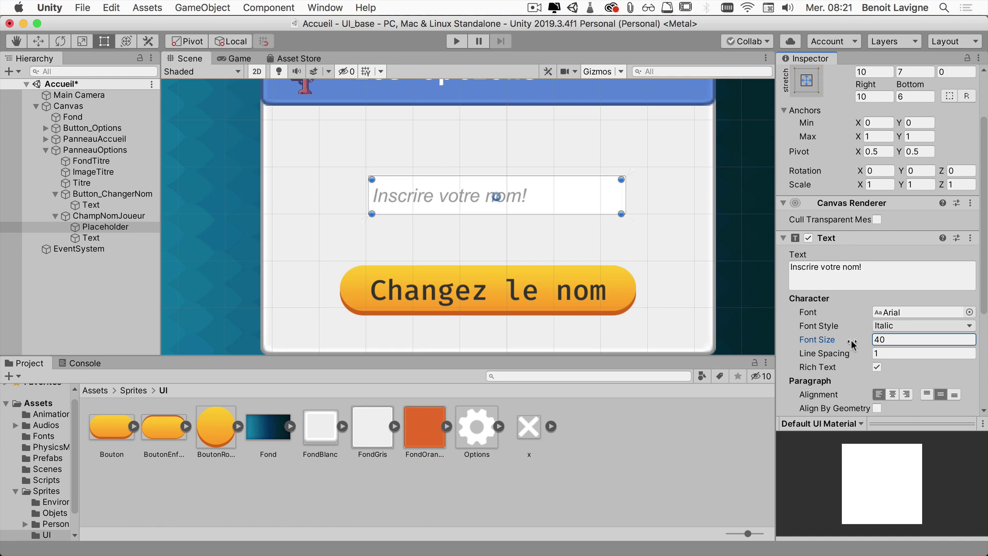
{"action": "scroll", "coordinate": [844, 346], "scroll_direction": "down", "scroll_amount": 5}
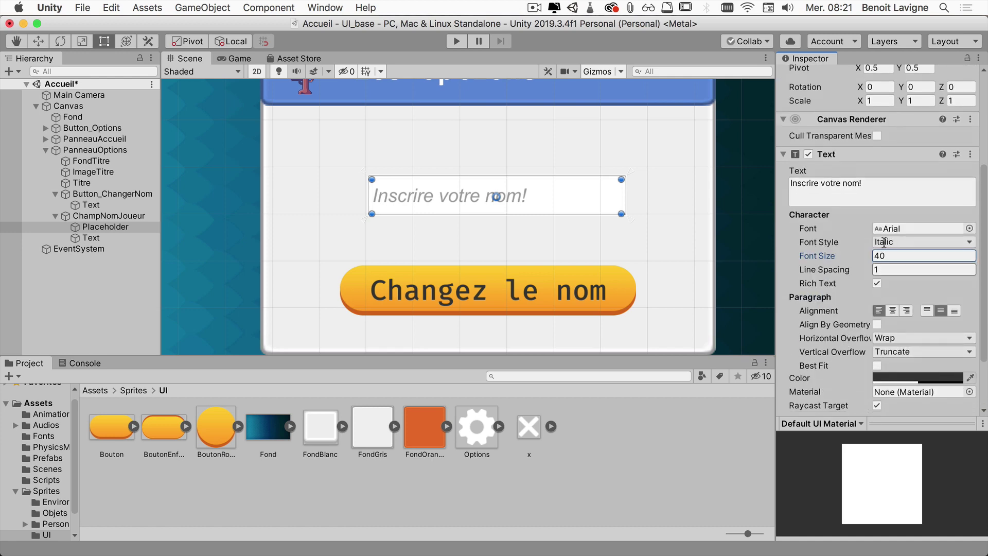
{"action": "scroll", "coordinate": [860, 322], "scroll_direction": "down", "scroll_amount": 3}
{"action": "scroll", "coordinate": [869, 285], "scroll_direction": "up", "scroll_amount": 10}
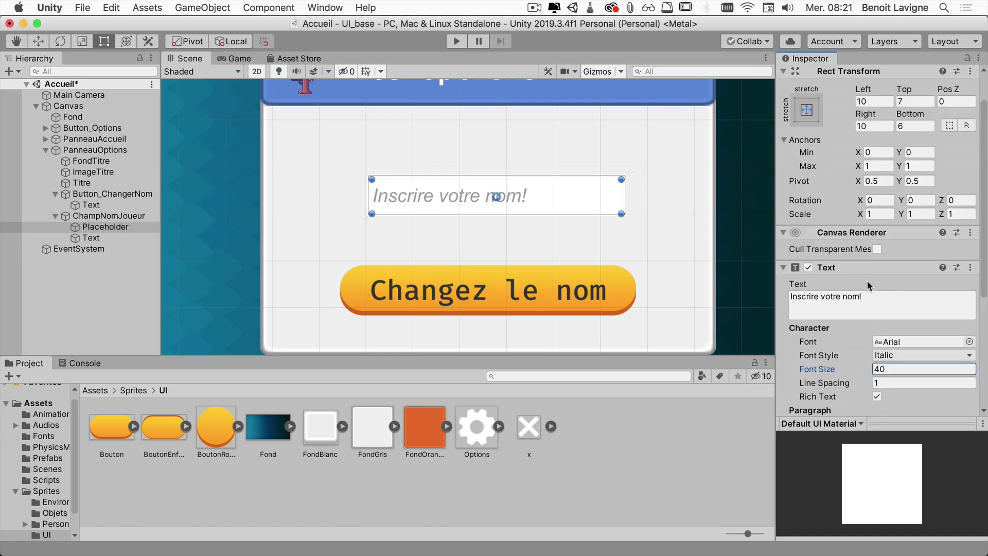
{"action": "scroll", "coordinate": [866, 301], "scroll_direction": "down", "scroll_amount": 6}
{"action": "scroll", "coordinate": [865, 313], "scroll_direction": "down", "scroll_amount": 7}
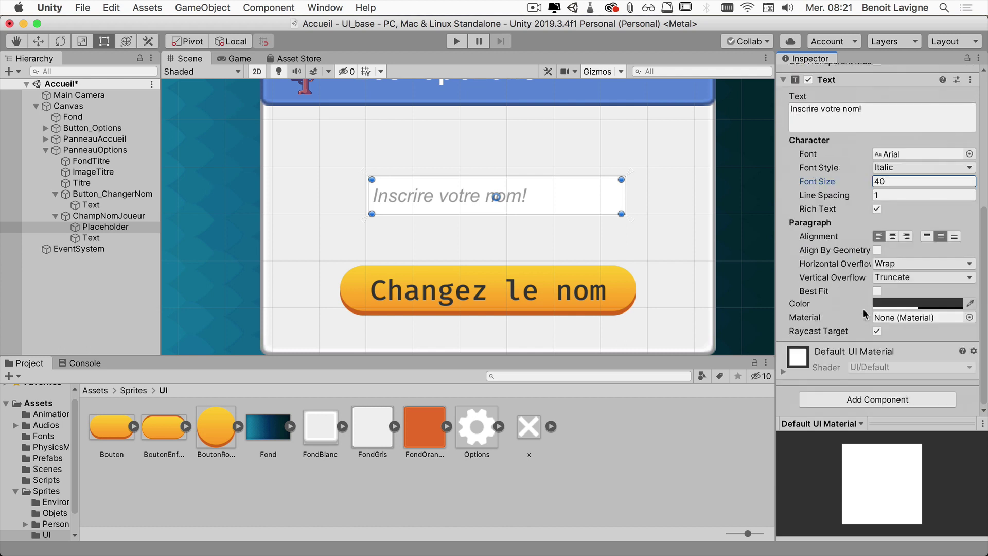
Step: Set the font size of ChampNomJoueur's Text child to 40
{"action": "left_click", "coordinate": [93, 238]}
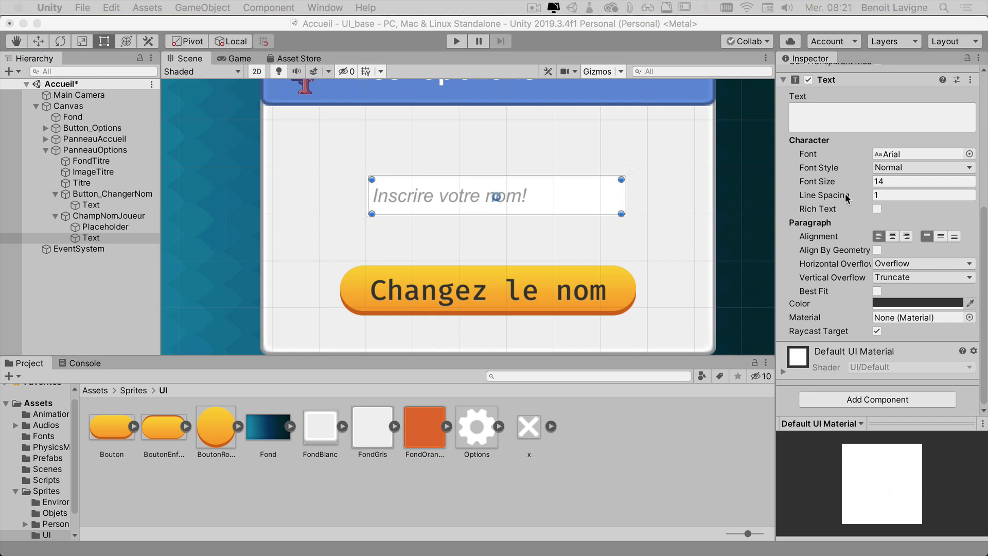
{"action": "left_click", "coordinate": [831, 184]}
{"action": "double_click", "coordinate": [876, 181]}
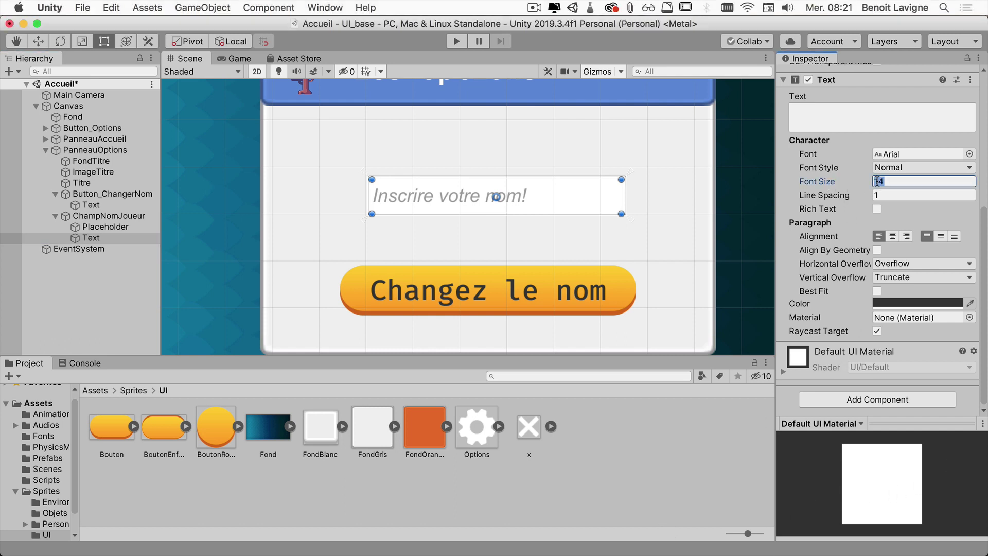
{"action": "type", "text": "40"}
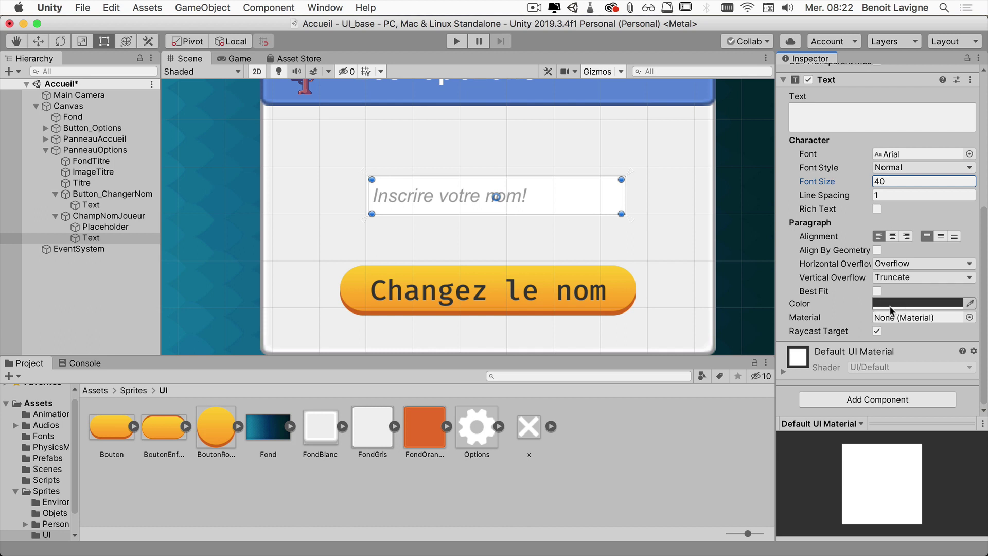
{"action": "scroll", "coordinate": [844, 195], "scroll_direction": "up", "scroll_amount": 2}
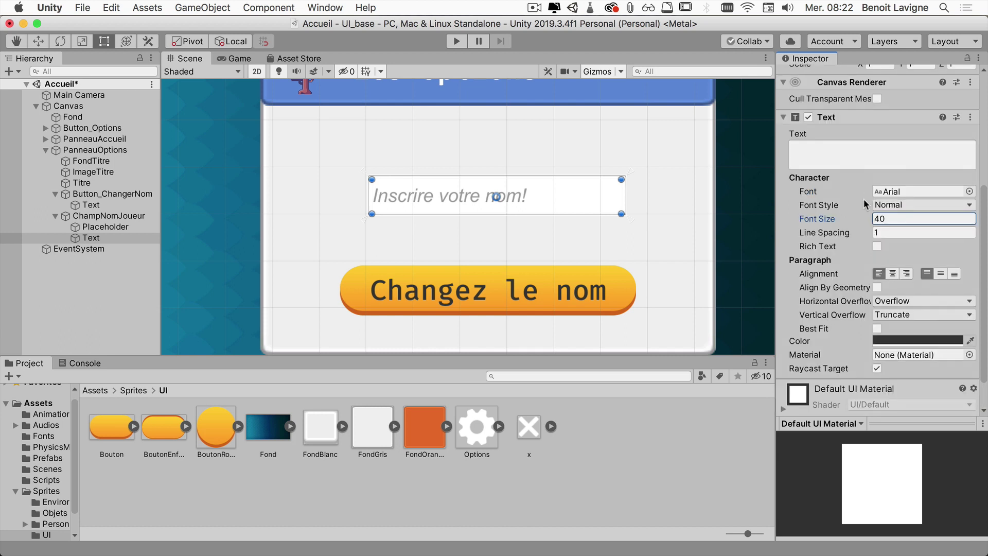
Step: Examine the source image and Input Field settings of ChampNomJoueur
{"action": "left_click", "coordinate": [116, 218]}
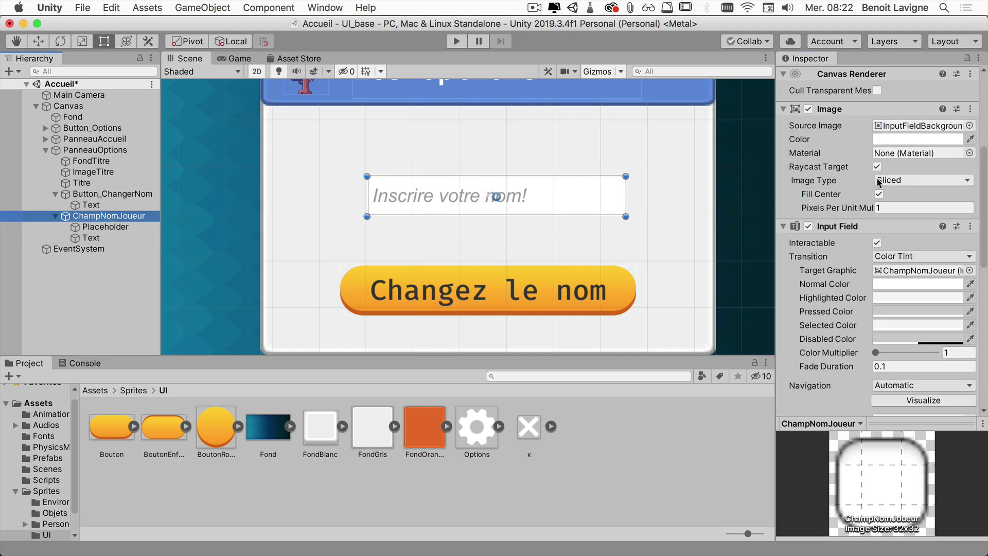
{"action": "scroll", "coordinate": [877, 183], "scroll_direction": "up", "scroll_amount": 2}
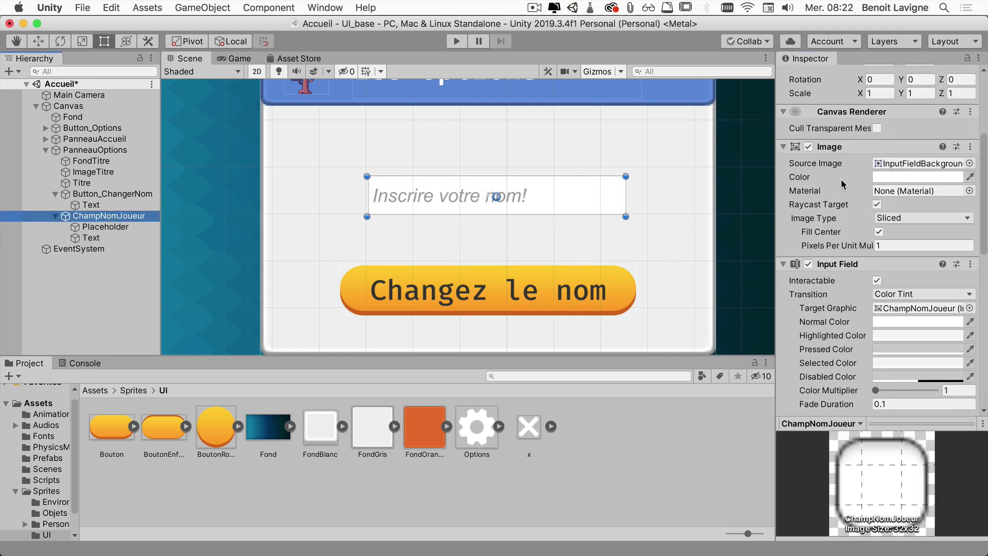
{"action": "left_click", "coordinate": [914, 165]}
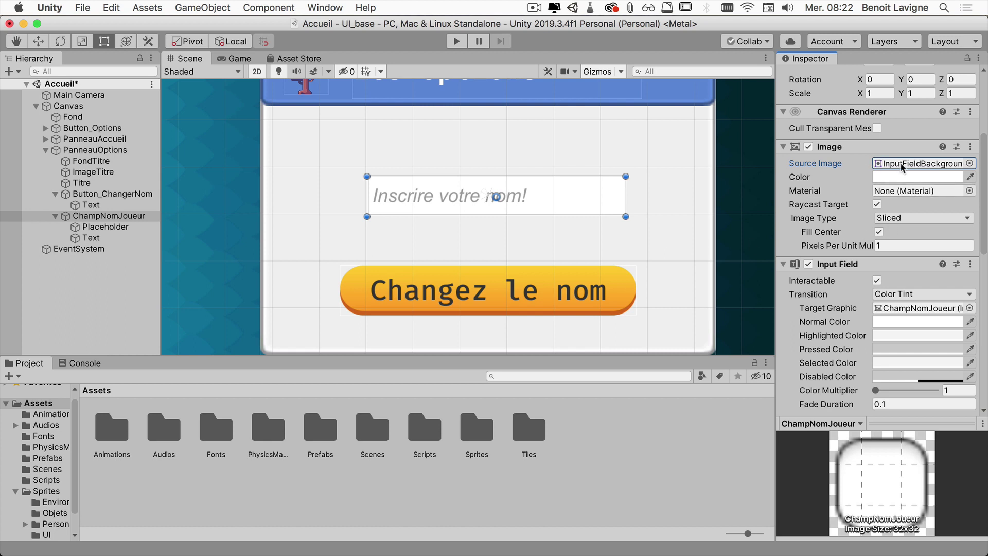
{"action": "scroll", "coordinate": [875, 178], "scroll_direction": "down", "scroll_amount": 5}
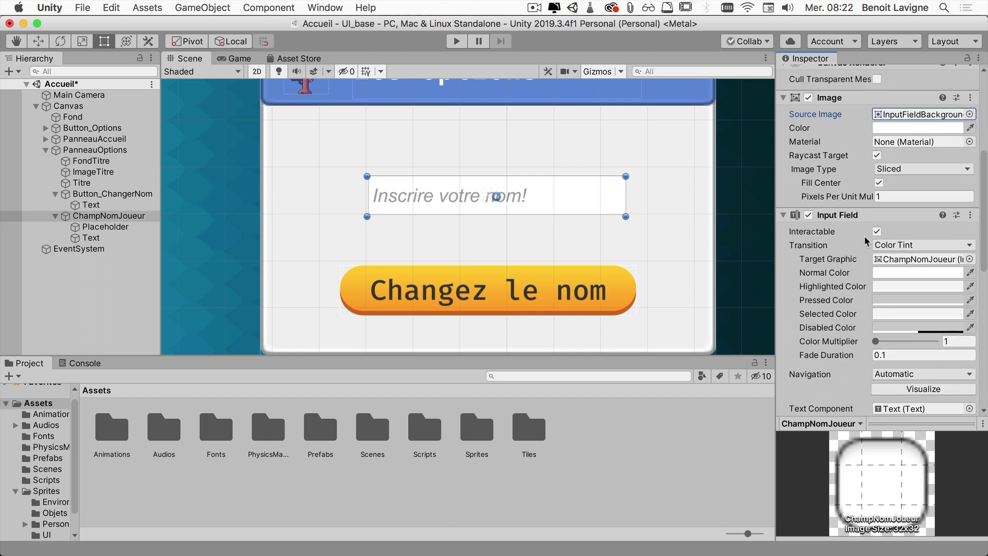
{"action": "scroll", "coordinate": [865, 243], "scroll_direction": "down", "scroll_amount": 3}
{"action": "scroll", "coordinate": [854, 231], "scroll_direction": "down", "scroll_amount": 1}
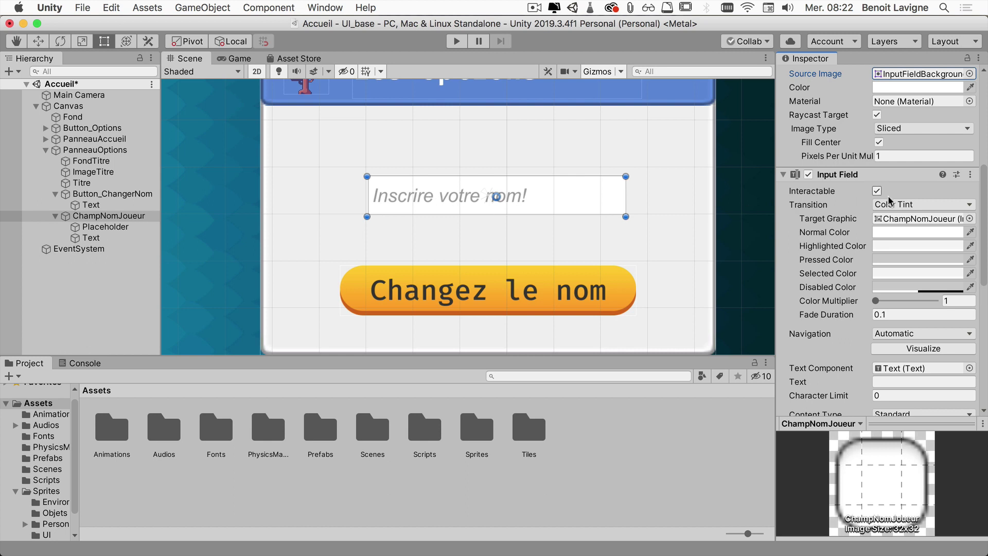
{"action": "scroll", "coordinate": [847, 211], "scroll_direction": "down", "scroll_amount": 2}
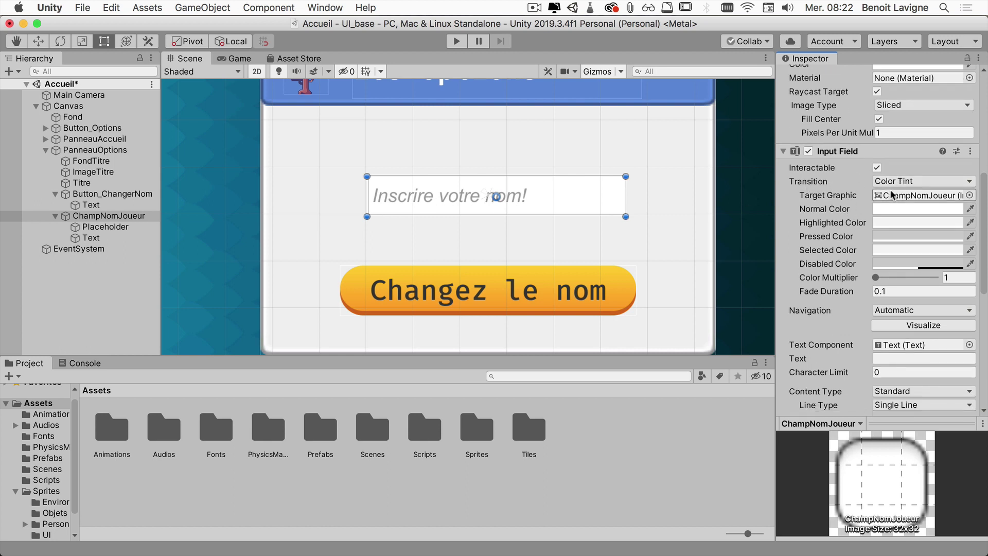
Step: Keep ChampNomJoueur's transition as Color Tint and set its normal color to a pale cream (FBF5E7)
{"action": "left_click", "coordinate": [905, 182]}
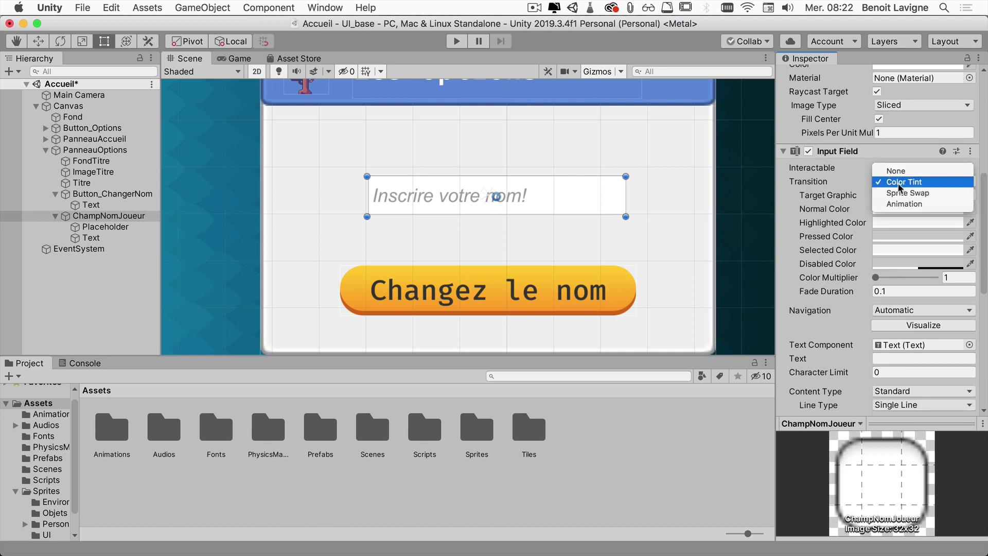
{"action": "left_click", "coordinate": [902, 182]}
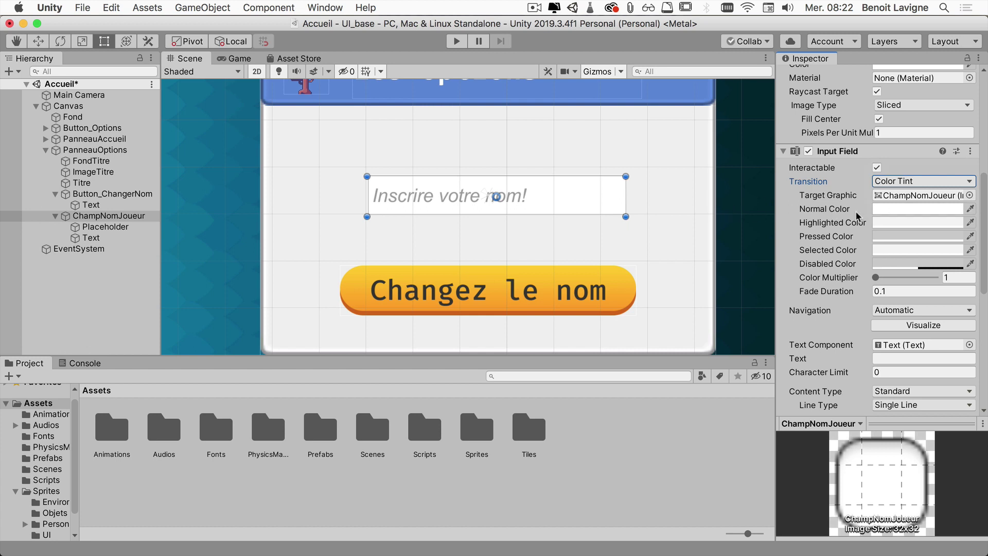
{"action": "left_click", "coordinate": [879, 207]}
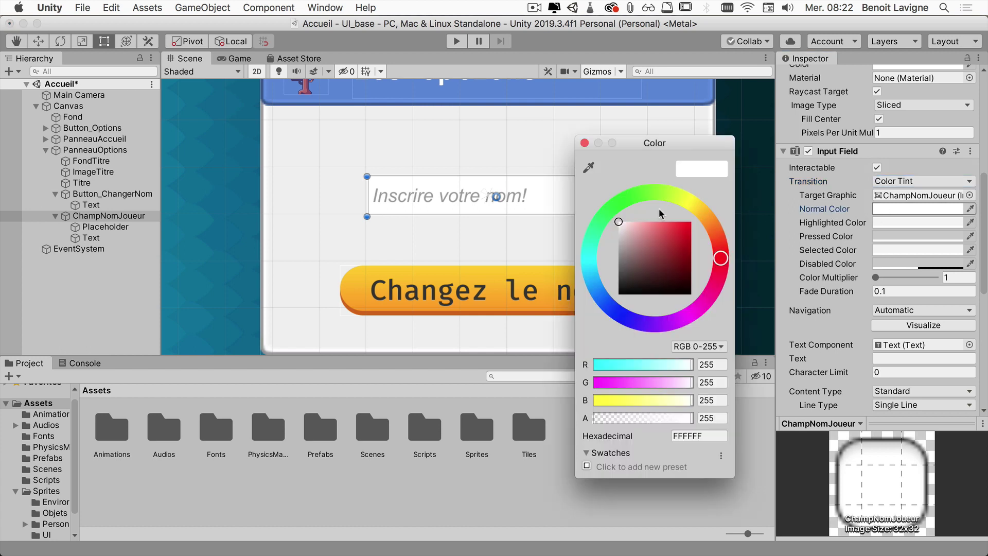
{"action": "left_click", "coordinate": [633, 225]}
{"action": "left_click_drag", "start_coordinate": [629, 228], "coordinate": [624, 223]}
{"action": "left_click", "coordinate": [701, 211]}
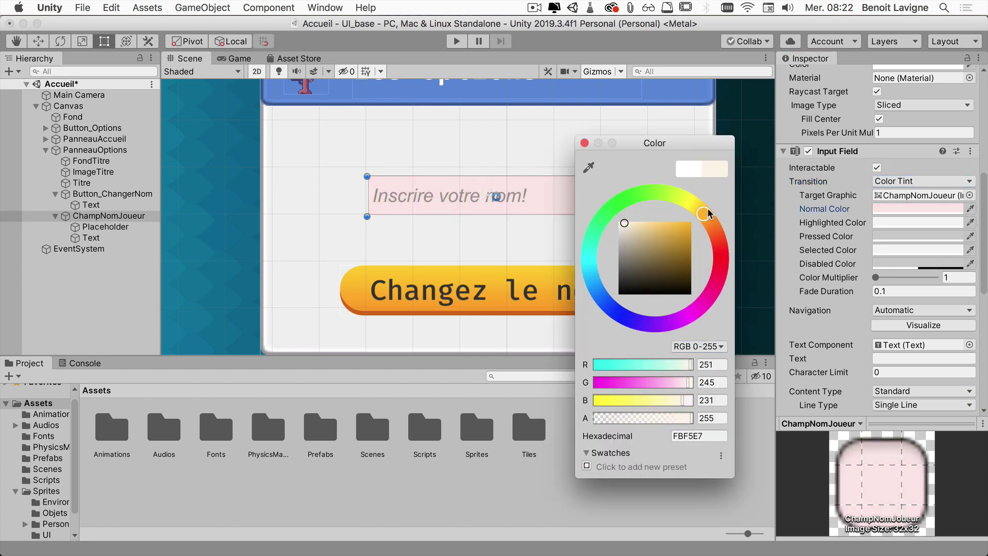
{"action": "left_click", "coordinate": [584, 143]}
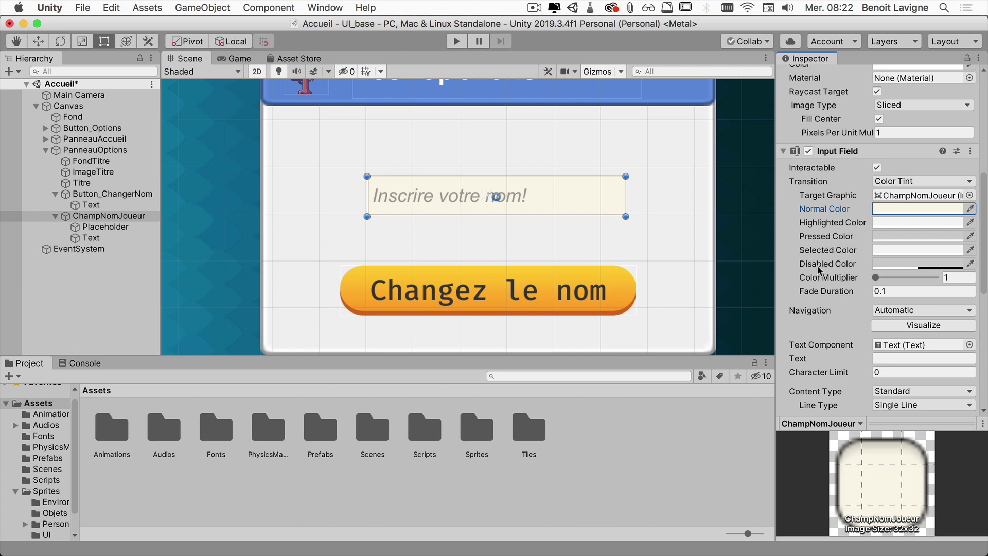
Step: Switch ChampNomJoueur's Interactable option off and on again to preview its disabled appearance
{"action": "left_click", "coordinate": [877, 167]}
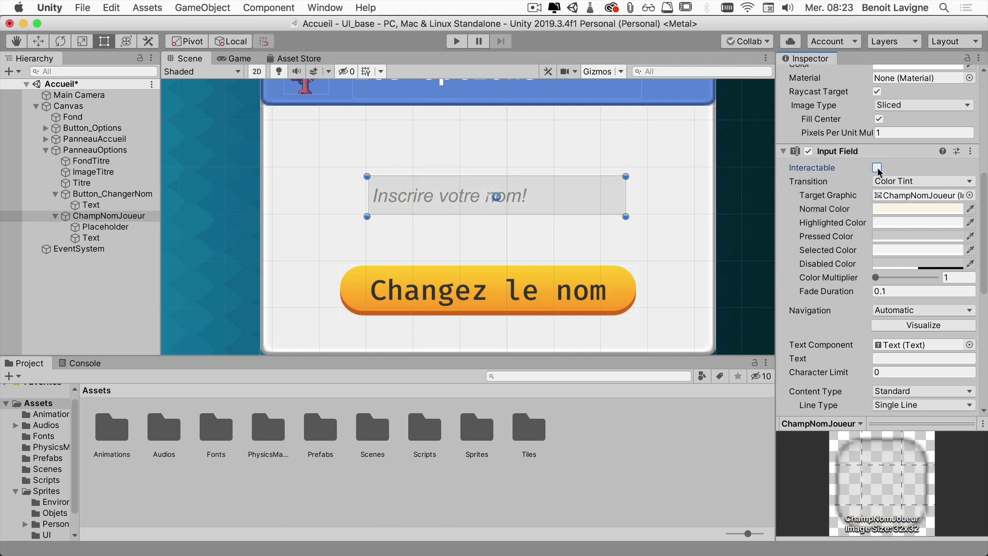
{"action": "left_click", "coordinate": [877, 167]}
{"action": "left_click", "coordinate": [877, 167]}
{"action": "left_click", "coordinate": [877, 167]}
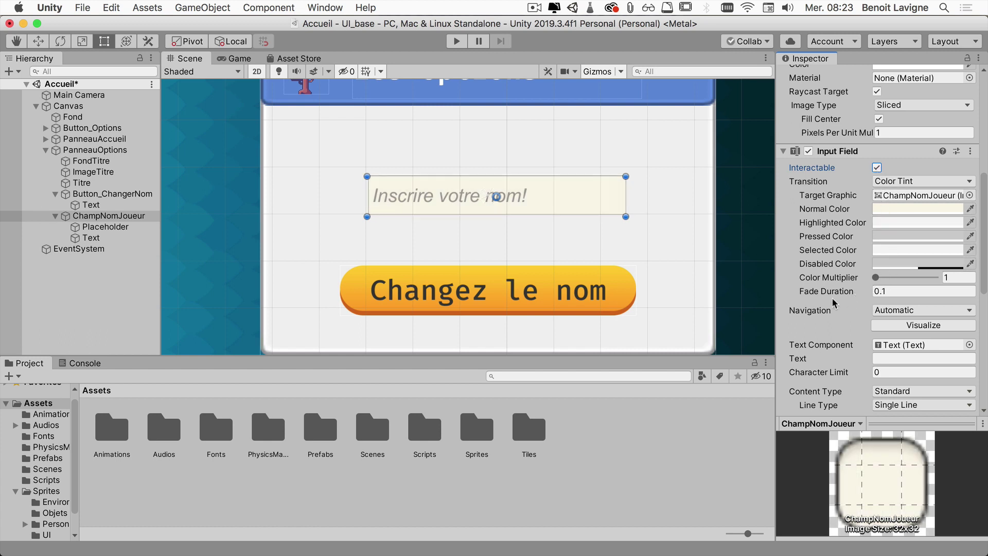
Step: Examine ChampNomJoueur's Text Component reference, Text and Character Limit settings, and compare them with its Text child
{"action": "scroll", "coordinate": [835, 302], "scroll_direction": "down", "scroll_amount": 1}
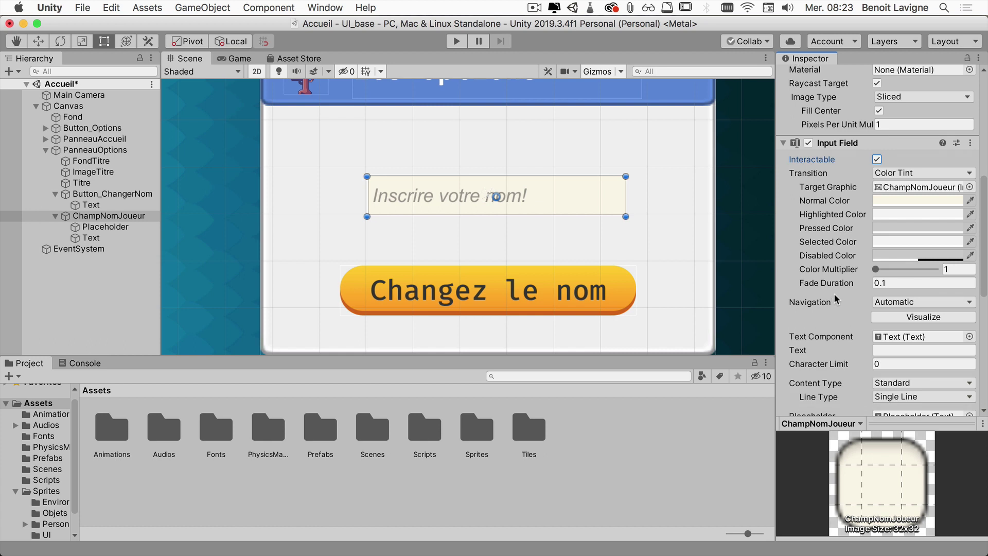
{"action": "scroll", "coordinate": [835, 299], "scroll_direction": "down", "scroll_amount": 4}
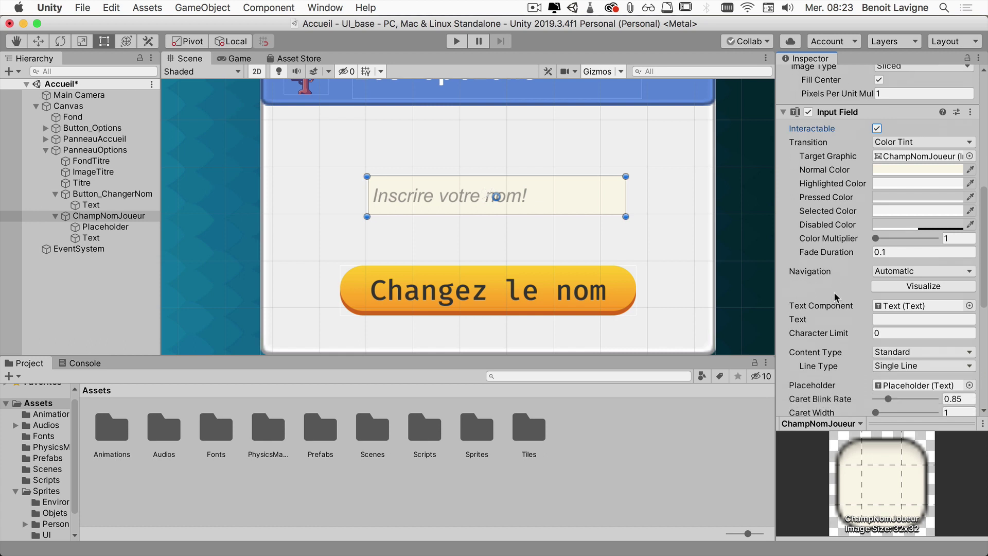
{"action": "scroll", "coordinate": [835, 297], "scroll_direction": "down", "scroll_amount": 5}
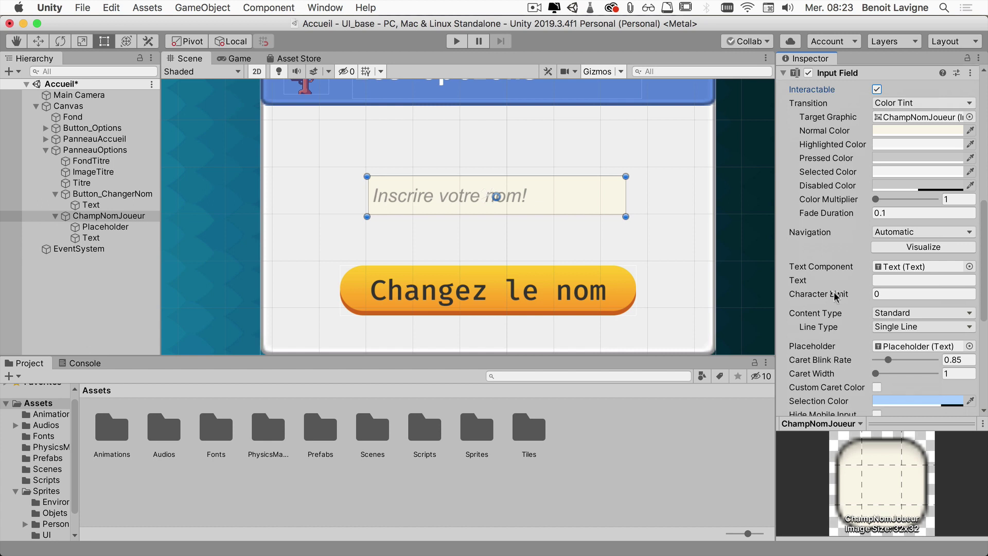
{"action": "scroll", "coordinate": [835, 297], "scroll_direction": "down", "scroll_amount": 1}
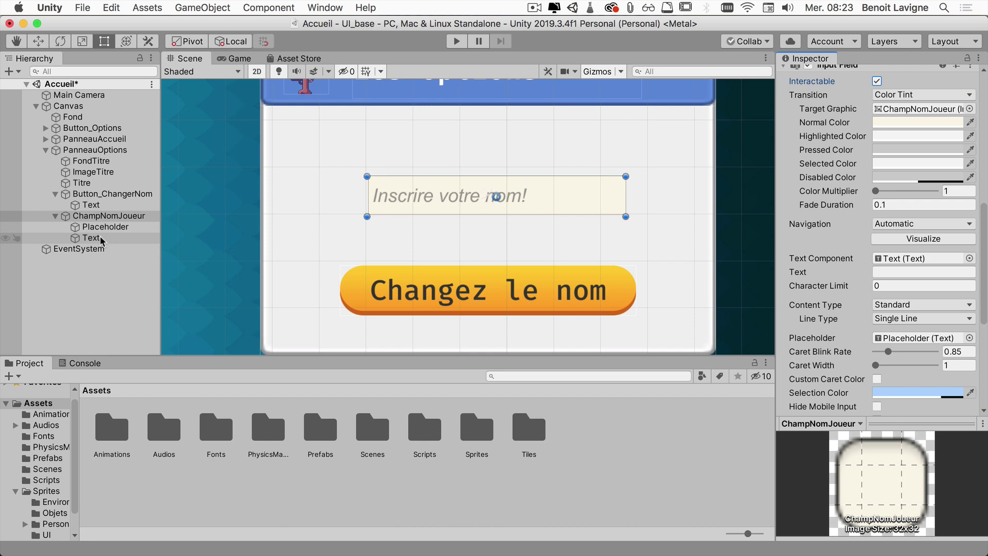
{"action": "left_click", "coordinate": [908, 259]}
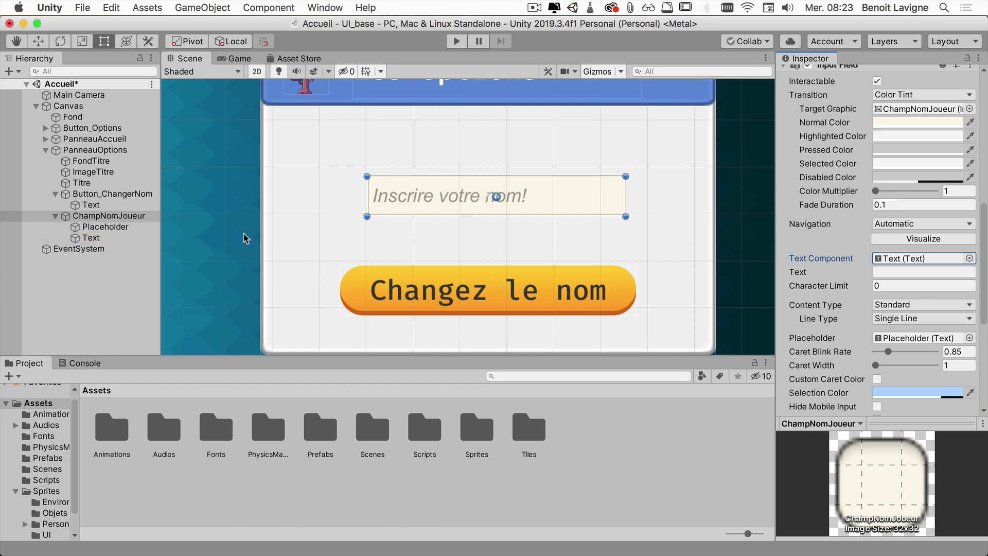
{"action": "left_click", "coordinate": [806, 273]}
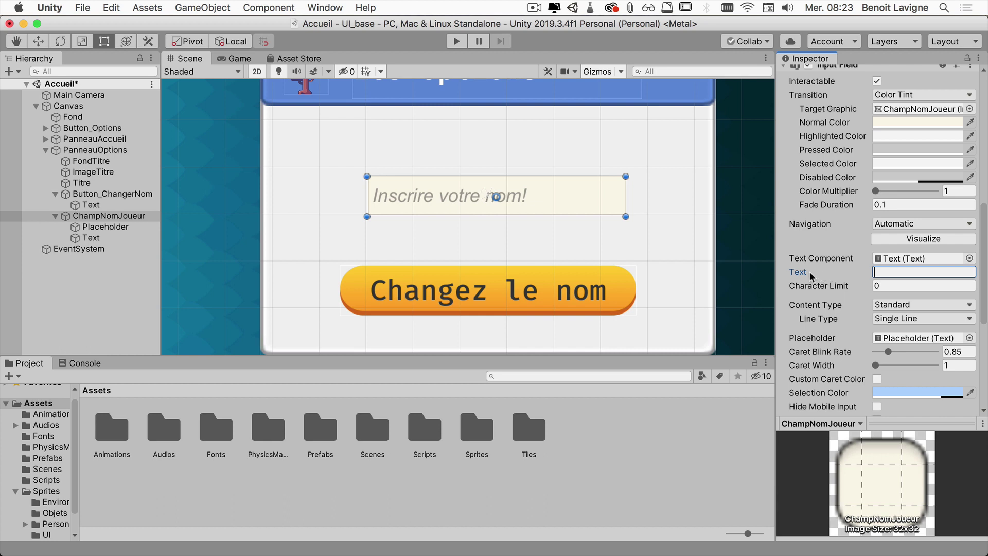
{"action": "left_click", "coordinate": [90, 238]}
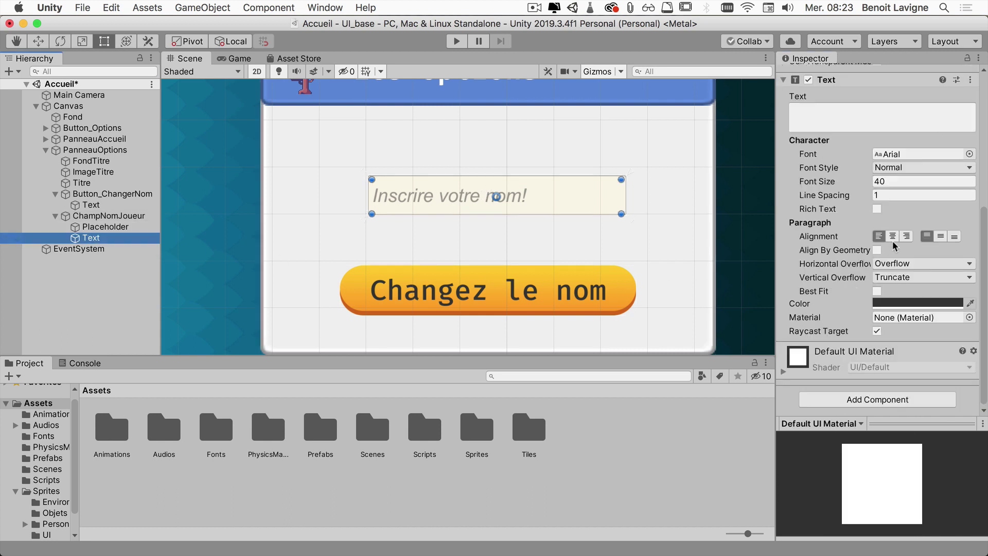
{"action": "scroll", "coordinate": [894, 245], "scroll_direction": "up", "scroll_amount": 3}
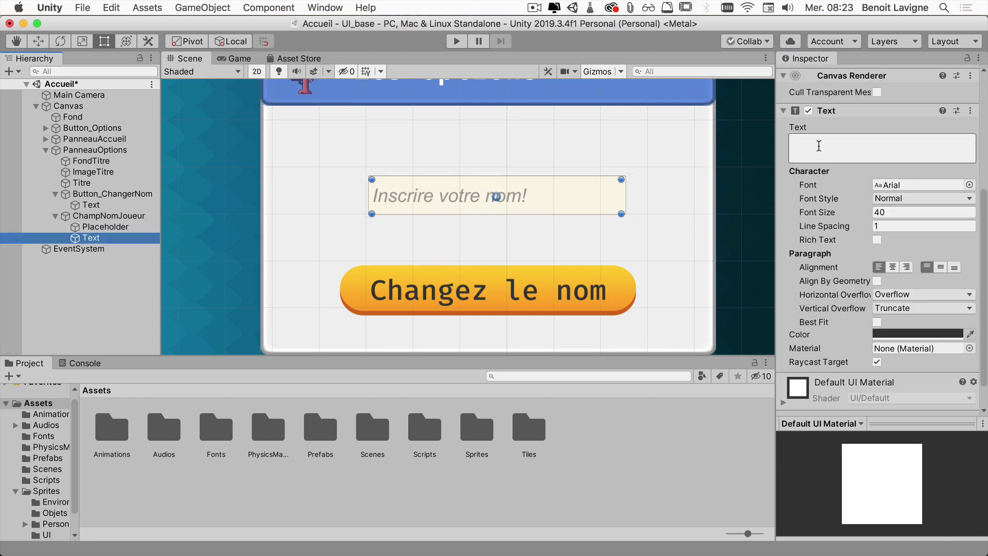
{"action": "left_click", "coordinate": [135, 217]}
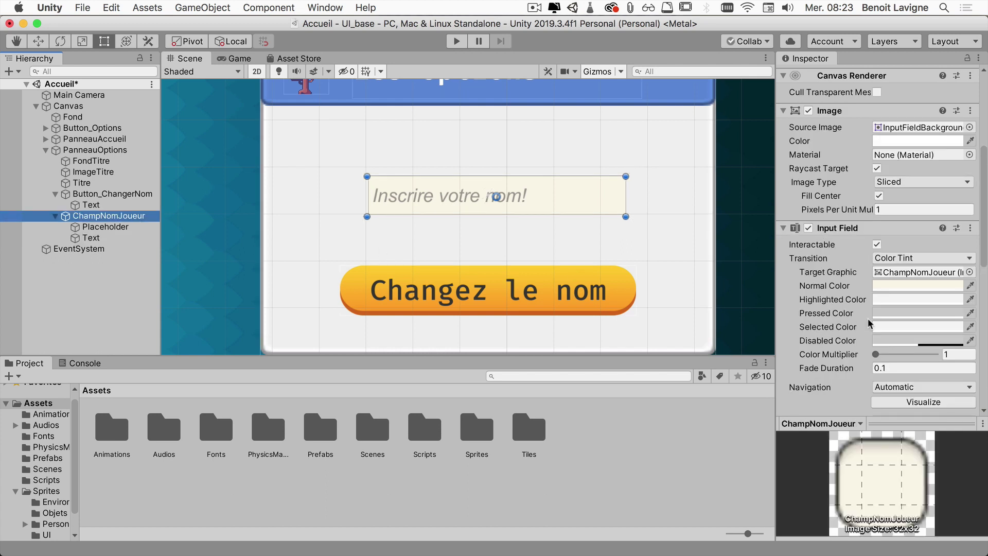
{"action": "scroll", "coordinate": [870, 323], "scroll_direction": "down", "scroll_amount": 3}
{"action": "scroll", "coordinate": [869, 322], "scroll_direction": "down", "scroll_amount": 5}
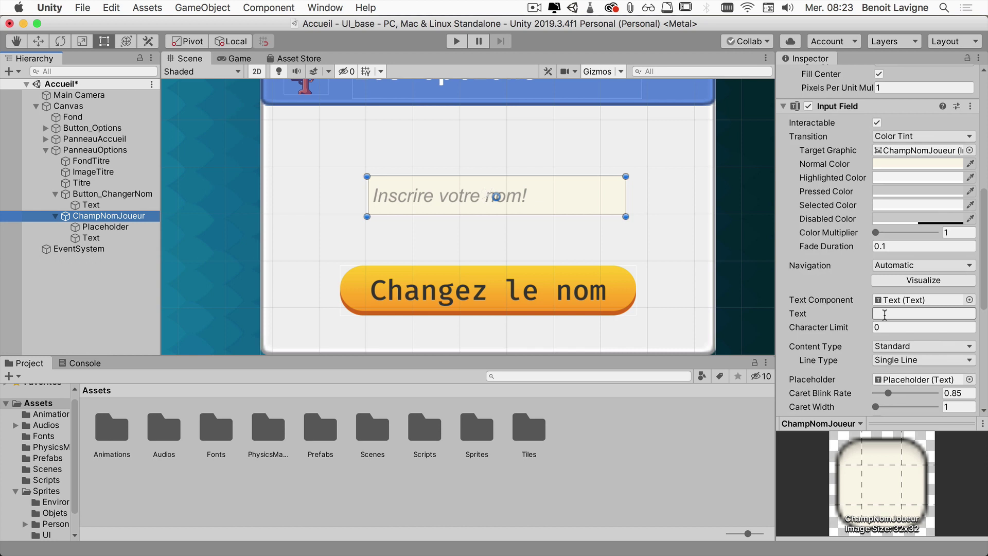
{"action": "scroll", "coordinate": [885, 315], "scroll_direction": "down", "scroll_amount": 3}
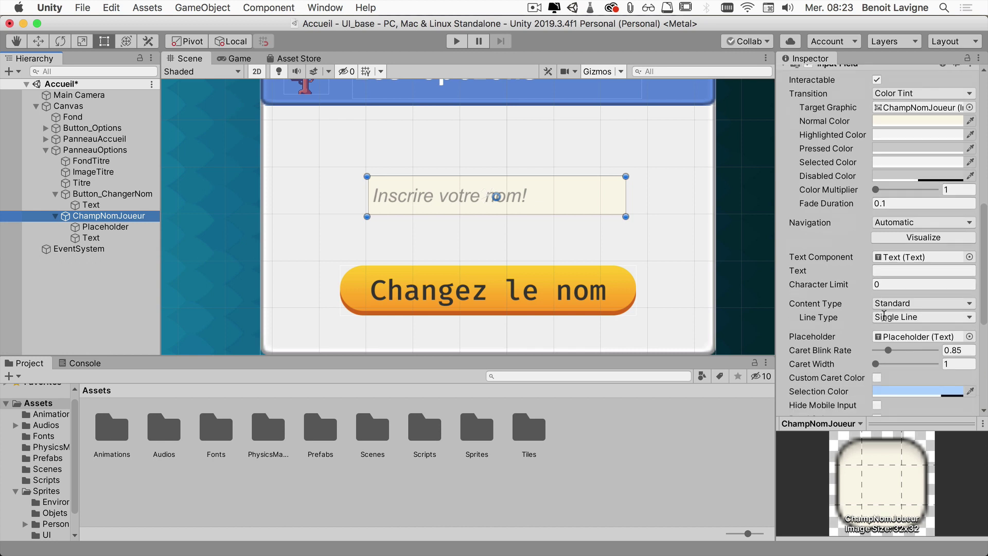
{"action": "scroll", "coordinate": [885, 315], "scroll_direction": "down", "scroll_amount": 1}
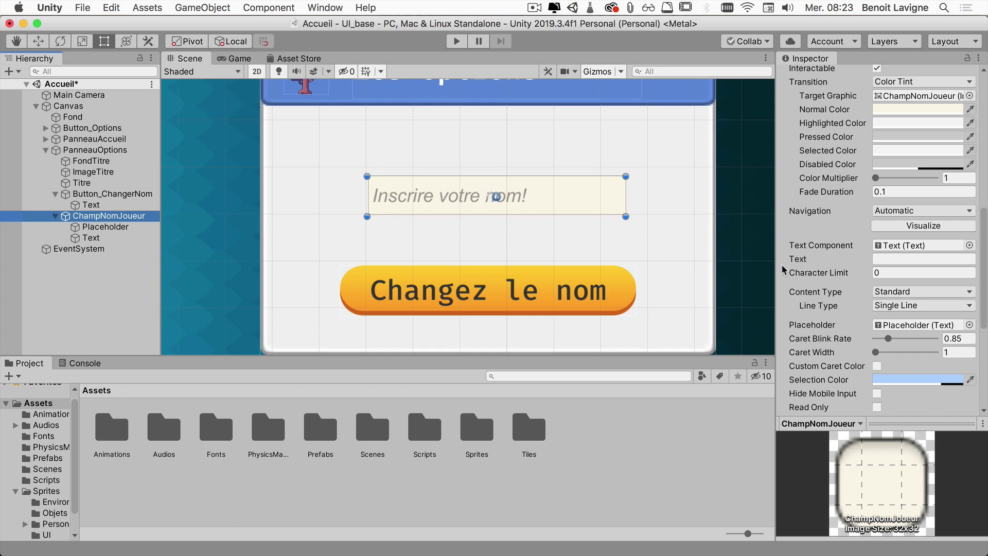
Step: Check ChampNomJoueur's character limit setting and set its content type to Password
{"action": "left_click", "coordinate": [889, 275]}
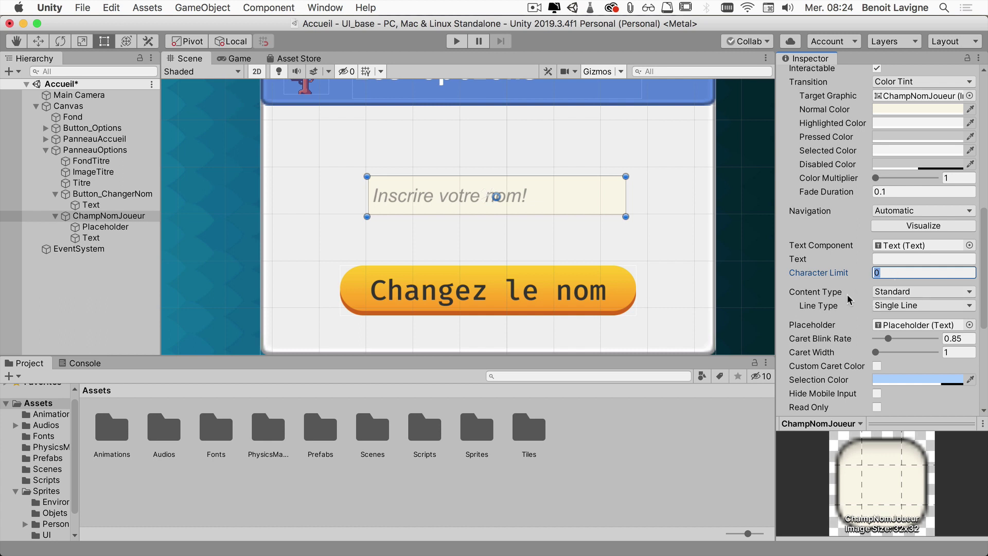
{"action": "left_click", "coordinate": [917, 294]}
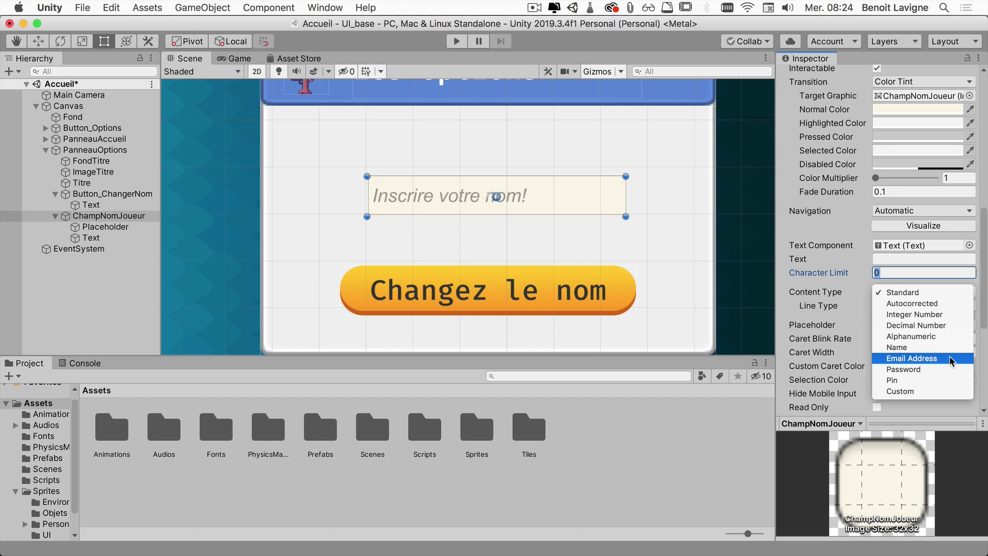
{"action": "left_click", "coordinate": [925, 369]}
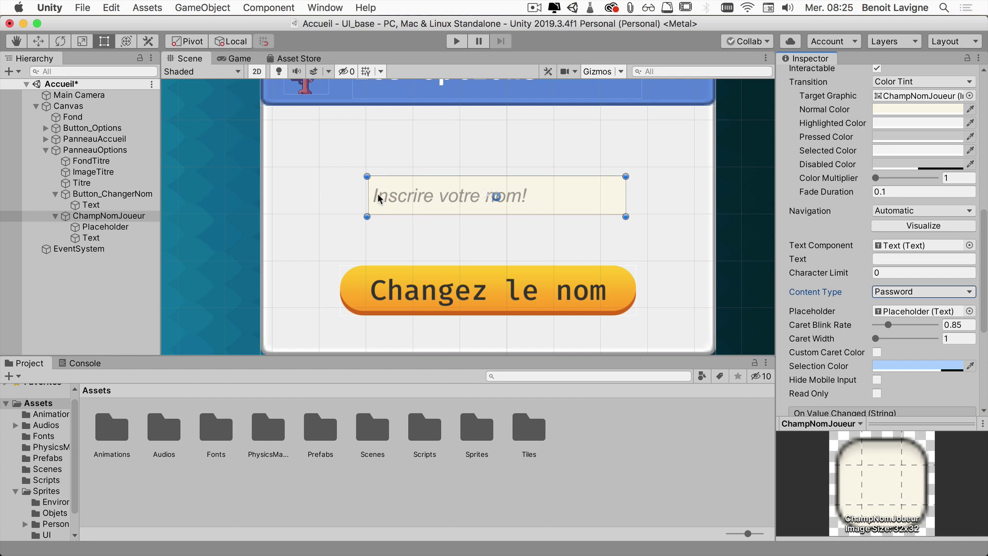
Step: Test the name field in Play mode with a short entry, stop the game, and check the panel in the Game view before returning to the Scene
{"action": "left_click", "coordinate": [456, 44]}
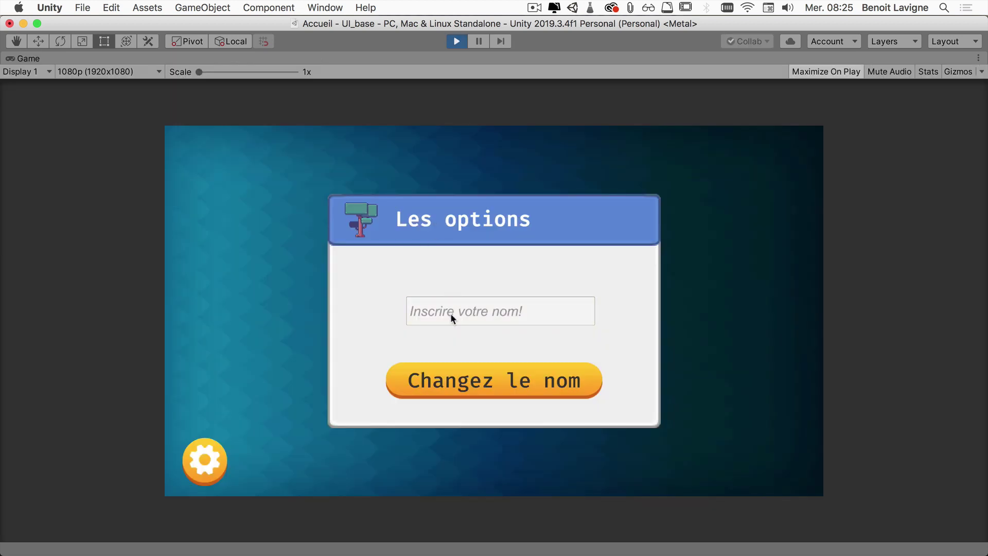
{"action": "left_click", "coordinate": [451, 318]}
{"action": "type", "text": "**"}
{"action": "left_click", "coordinate": [456, 41]}
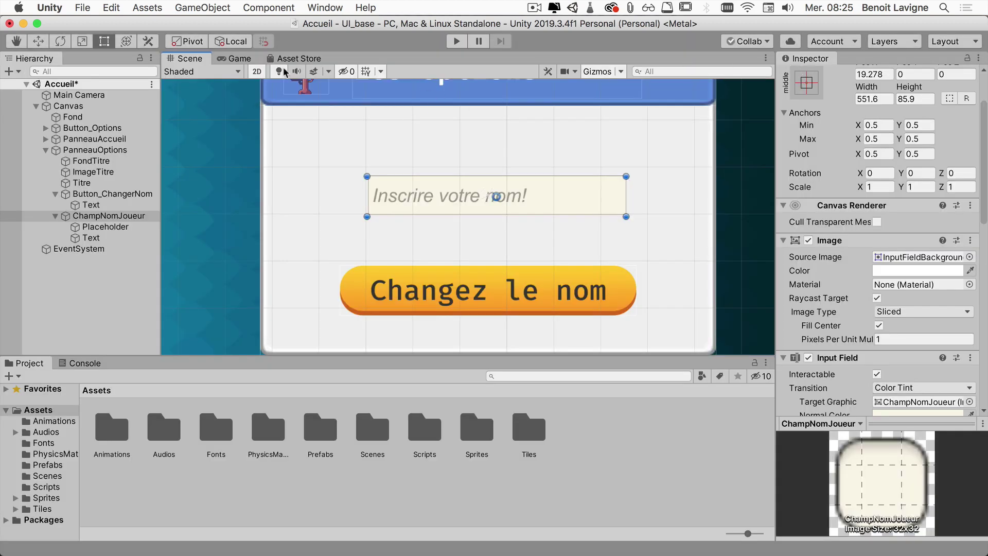
{"action": "left_click", "coordinate": [232, 58]}
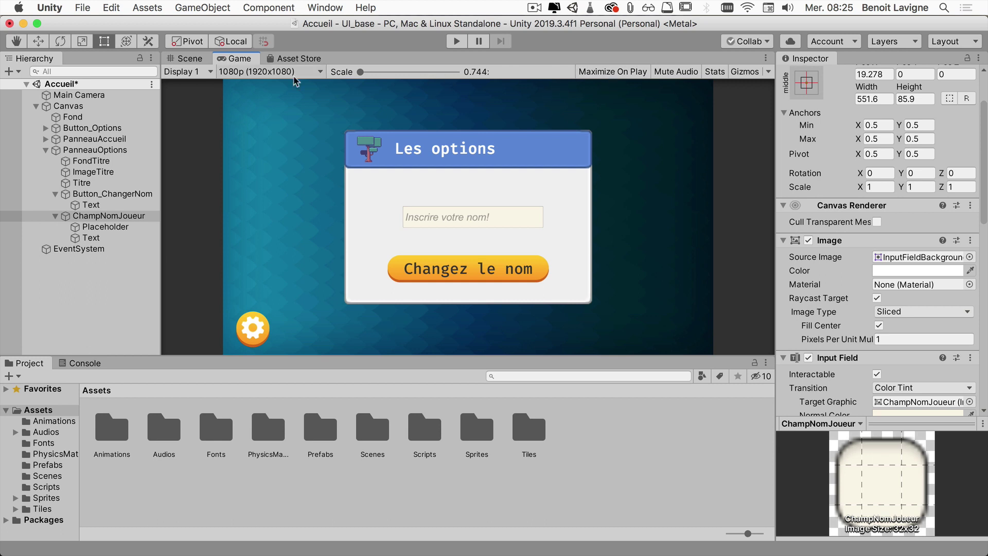
{"action": "left_click", "coordinate": [178, 58]}
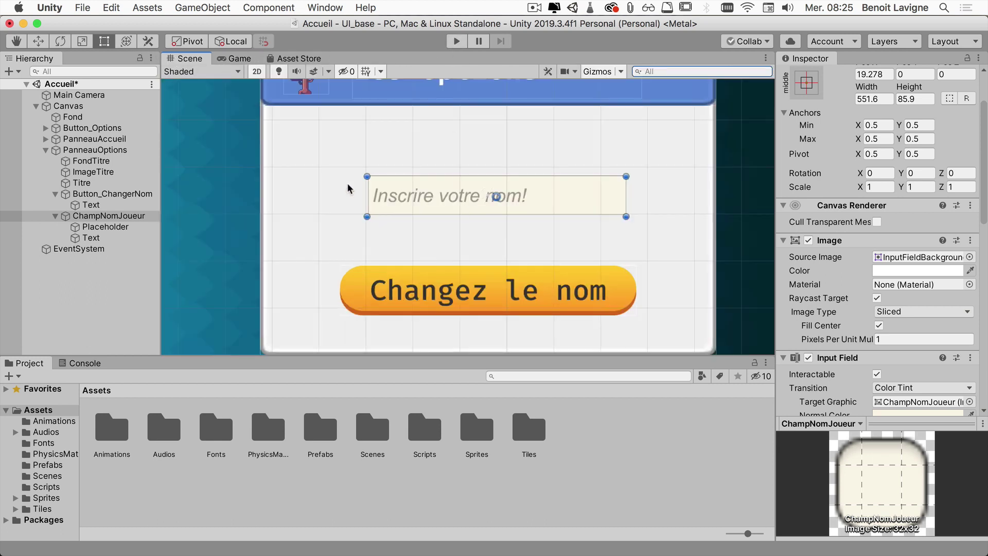
Step: Align the text of ChampNomJoueur's Text child vertically to the middle
{"action": "left_click", "coordinate": [92, 238]}
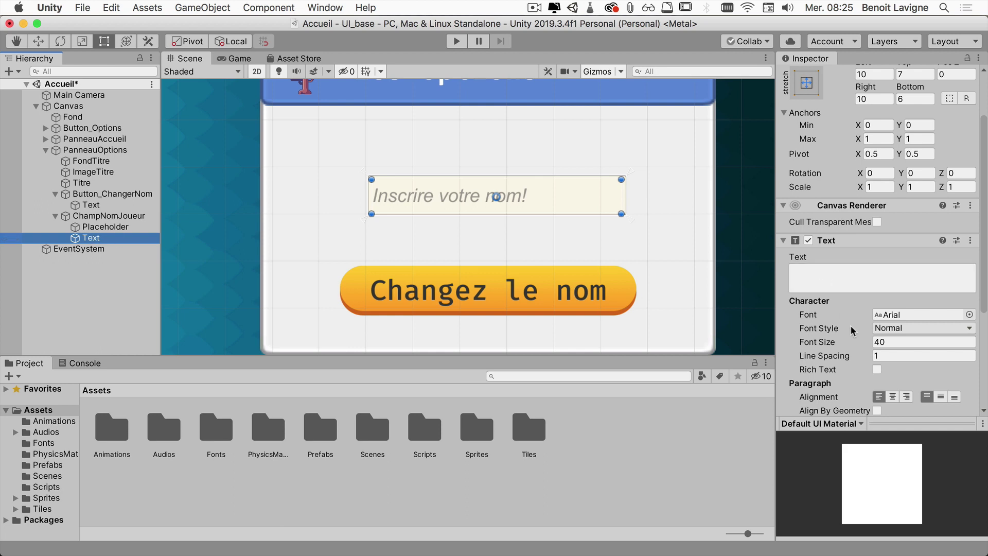
{"action": "scroll", "coordinate": [865, 320], "scroll_direction": "down", "scroll_amount": 1}
{"action": "scroll", "coordinate": [867, 322], "scroll_direction": "down", "scroll_amount": 3}
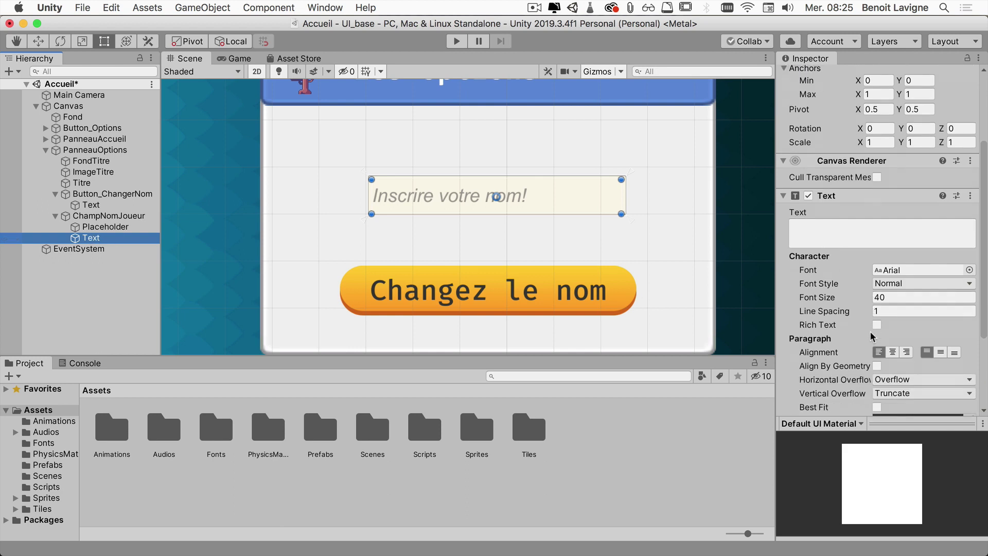
{"action": "left_click", "coordinate": [941, 353]}
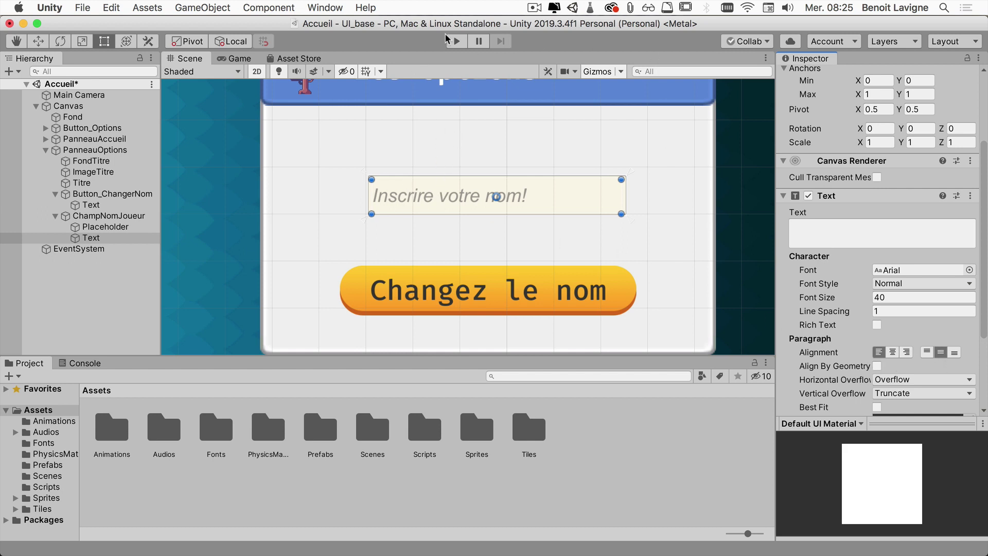
Step: Run the game with ChampNomJoueur selected and enter aaaa in the player-name field
{"action": "left_click", "coordinate": [88, 215]}
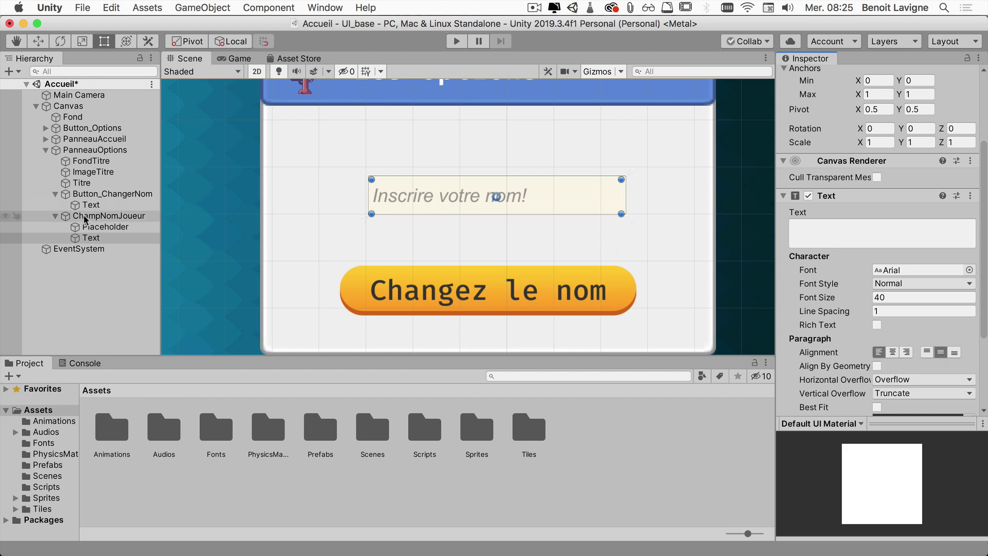
{"action": "left_click", "coordinate": [459, 41]}
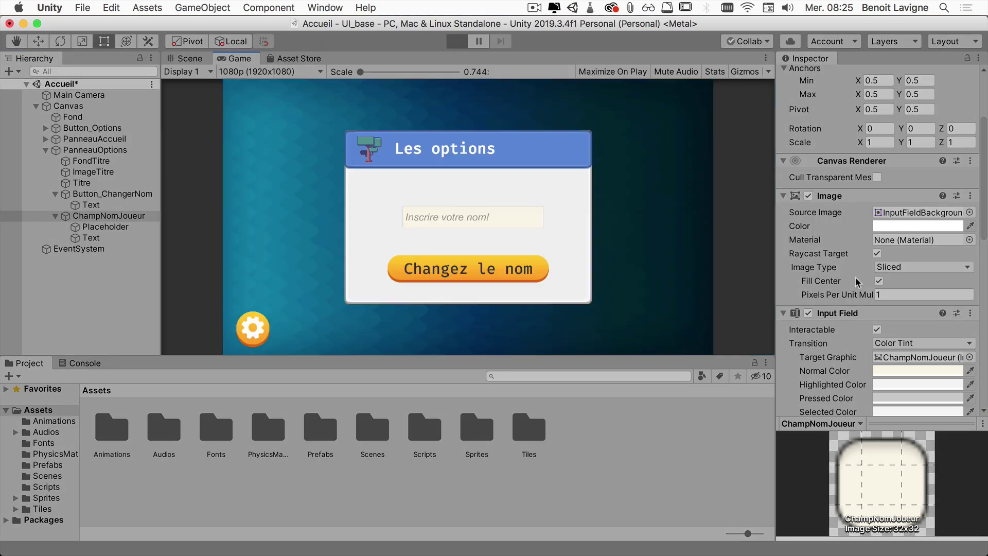
{"action": "scroll", "coordinate": [858, 282], "scroll_direction": "down", "scroll_amount": 5}
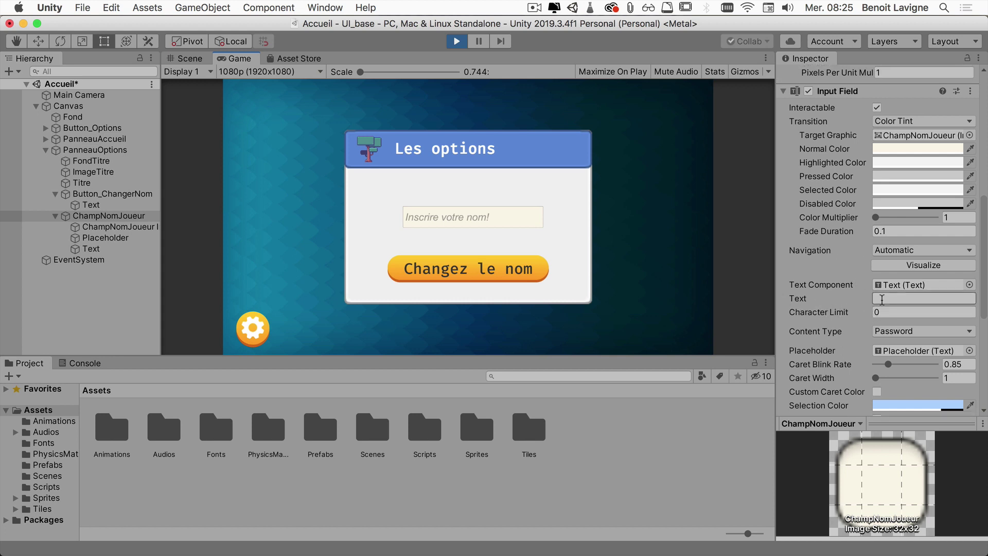
{"action": "left_click", "coordinate": [462, 219]}
{"action": "type", "text": "aaaa"}
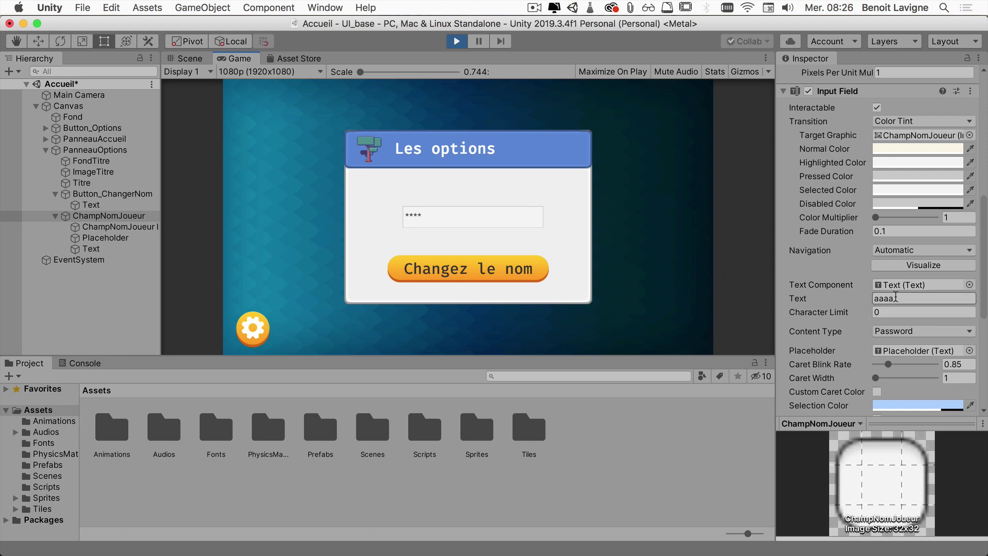
Step: Compare the Text value of ChampNomJoueur's Text child with the Text value in its Input Field component
{"action": "left_click", "coordinate": [98, 252]}
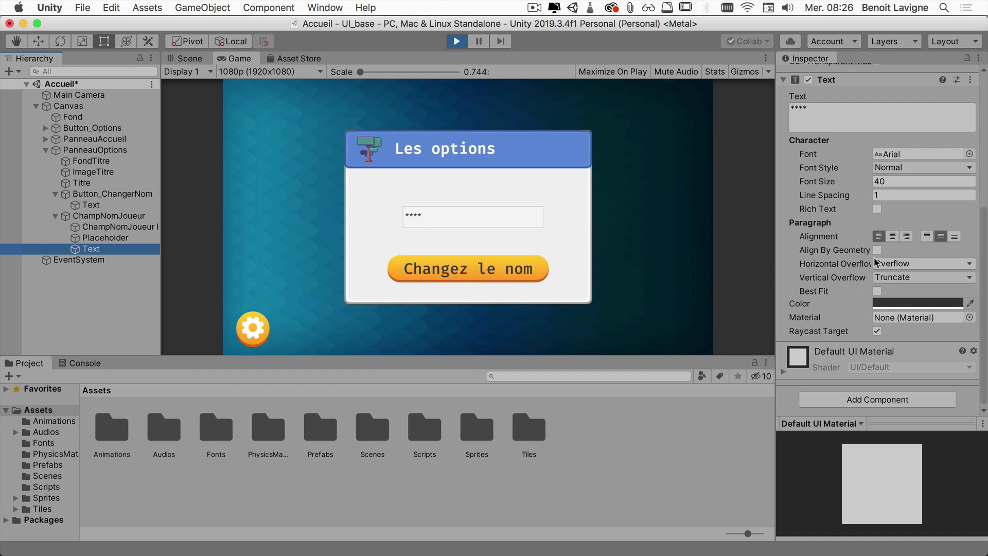
{"action": "scroll", "coordinate": [875, 258], "scroll_direction": "up", "scroll_amount": 5}
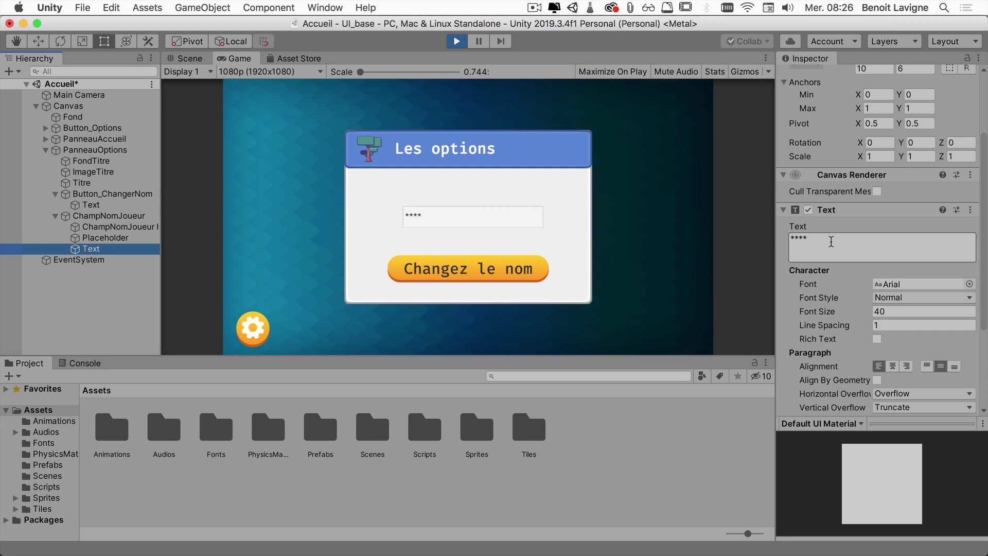
{"action": "left_click", "coordinate": [108, 218]}
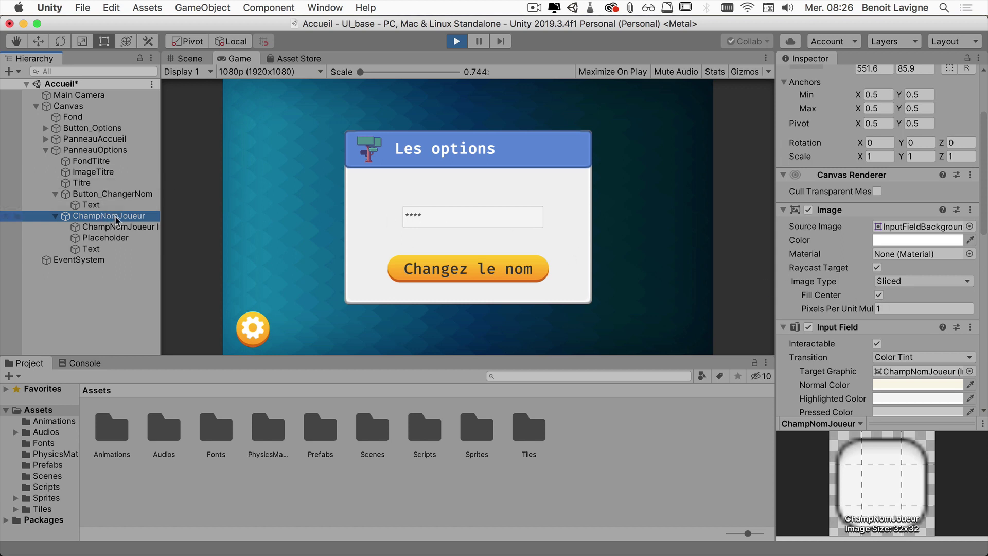
{"action": "scroll", "coordinate": [881, 300], "scroll_direction": "down", "scroll_amount": 2}
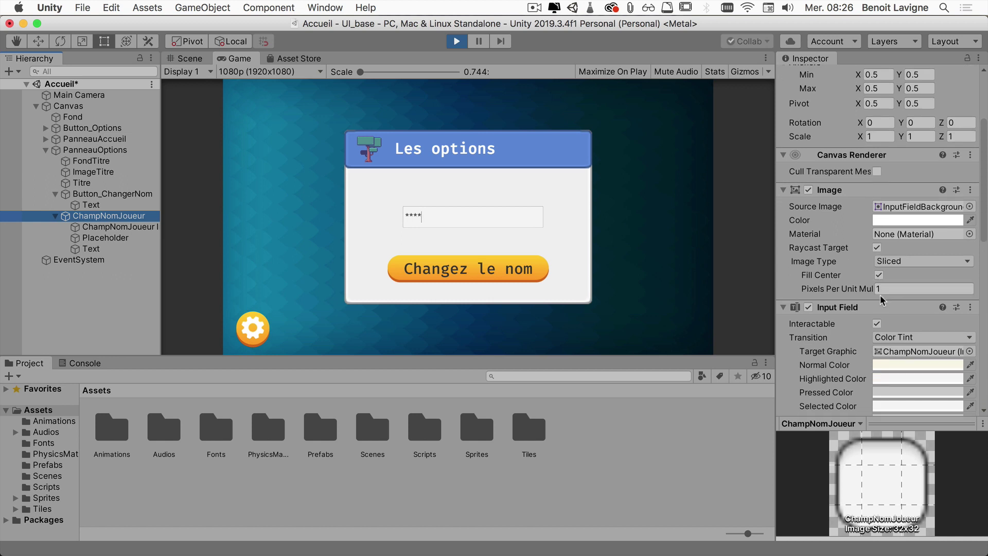
{"action": "scroll", "coordinate": [881, 300], "scroll_direction": "down", "scroll_amount": 10}
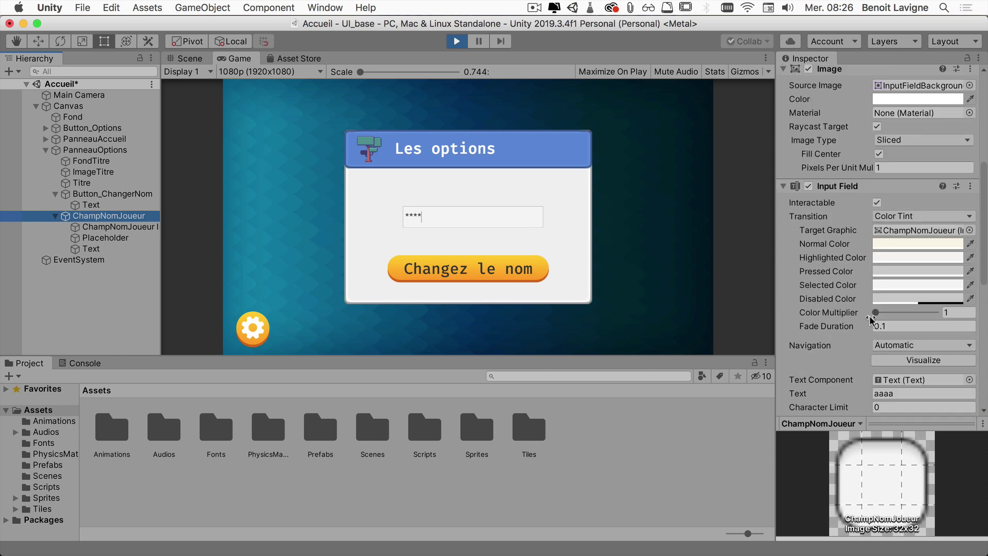
{"action": "scroll", "coordinate": [868, 332], "scroll_direction": "down", "scroll_amount": 4}
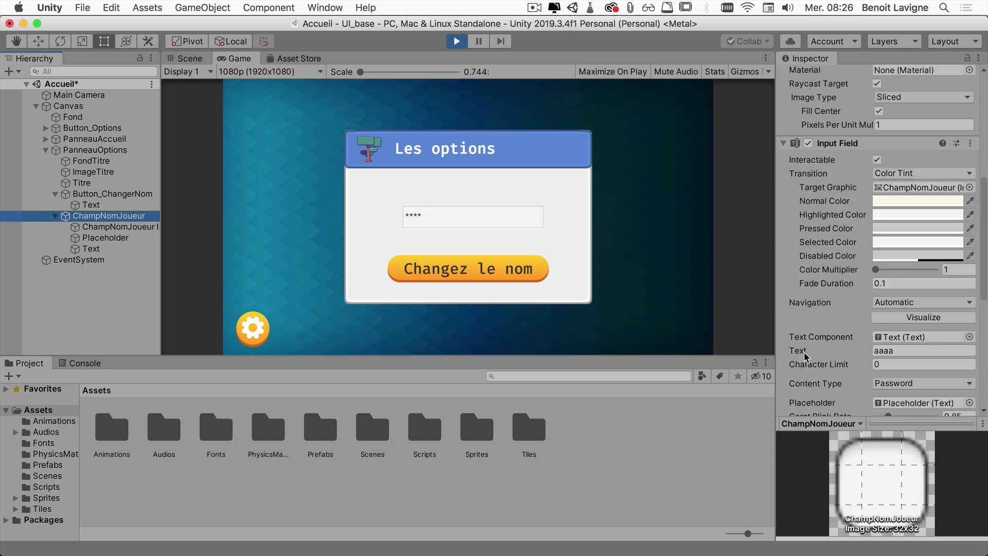
Step: Add dddd to the running game's name field, check the Input Field's Text value, and stop the game
{"action": "left_click", "coordinate": [461, 219]}
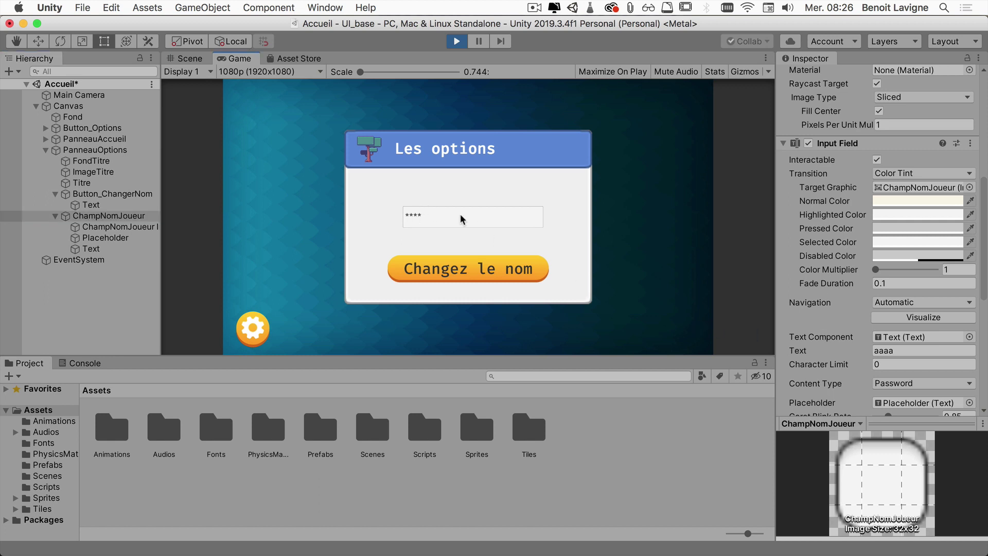
{"action": "type", "text": "aaaadddd"}
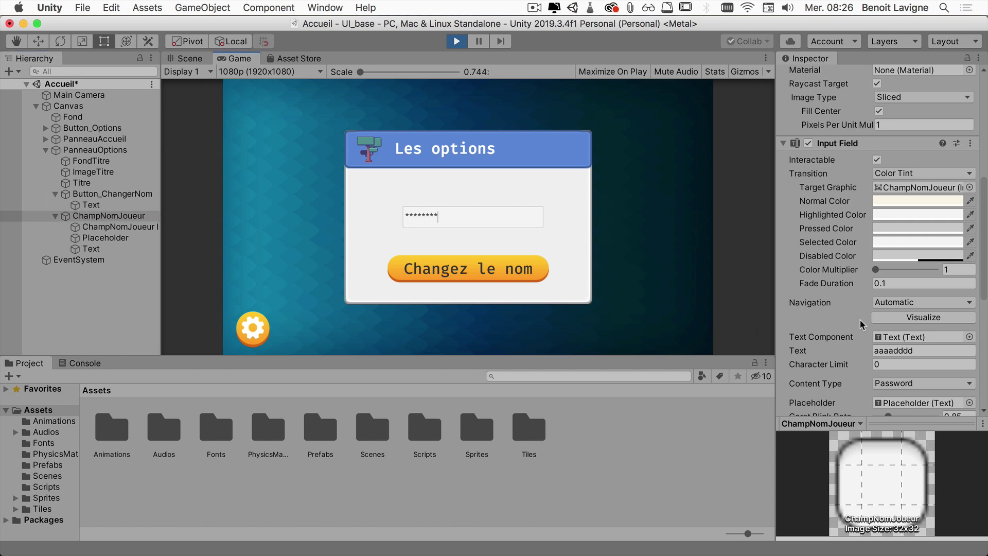
{"action": "left_click", "coordinate": [874, 350]}
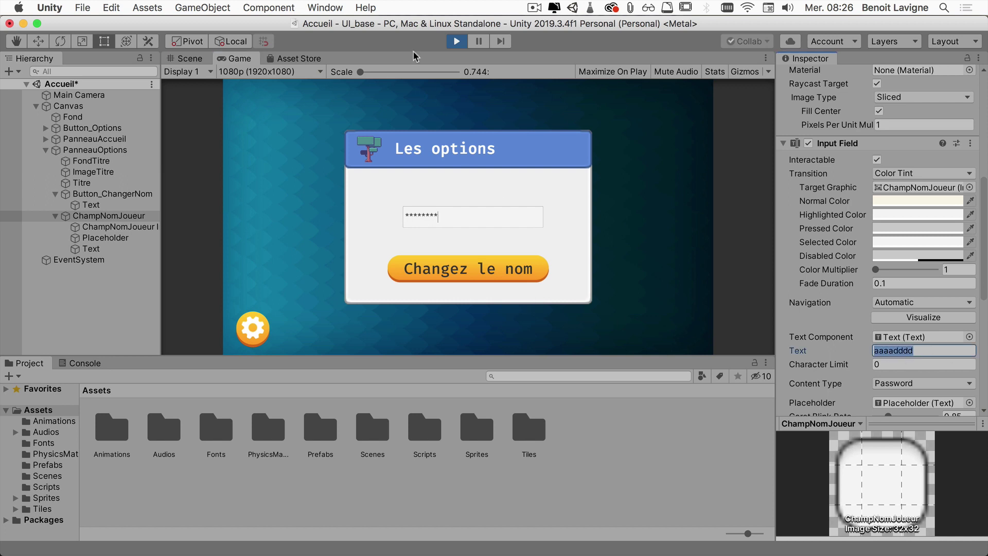
{"action": "left_click", "coordinate": [457, 41]}
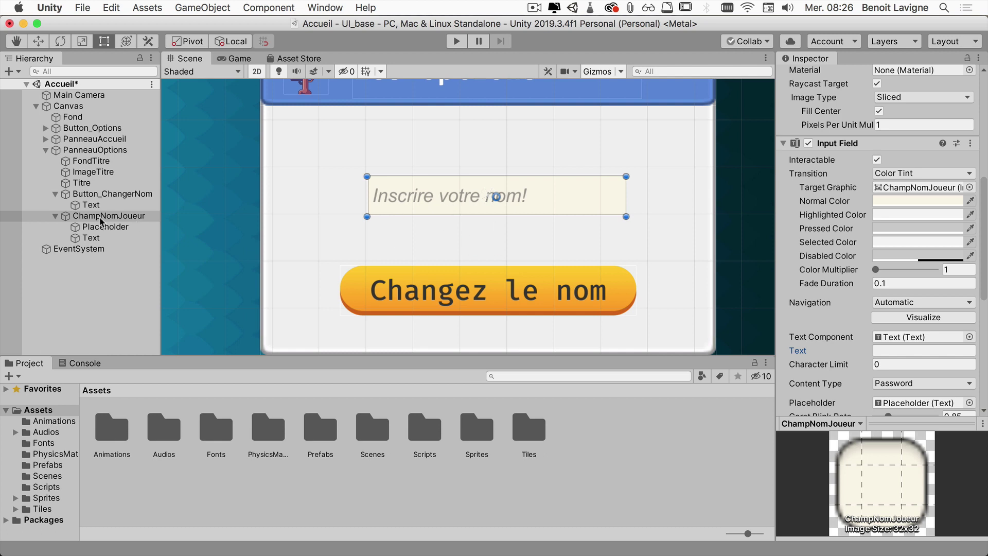
Step: Set ChampNomJoueur's content type to Standard
{"action": "scroll", "coordinate": [863, 329], "scroll_direction": "down", "scroll_amount": 1}
{"action": "scroll", "coordinate": [864, 329], "scroll_direction": "down", "scroll_amount": 5}
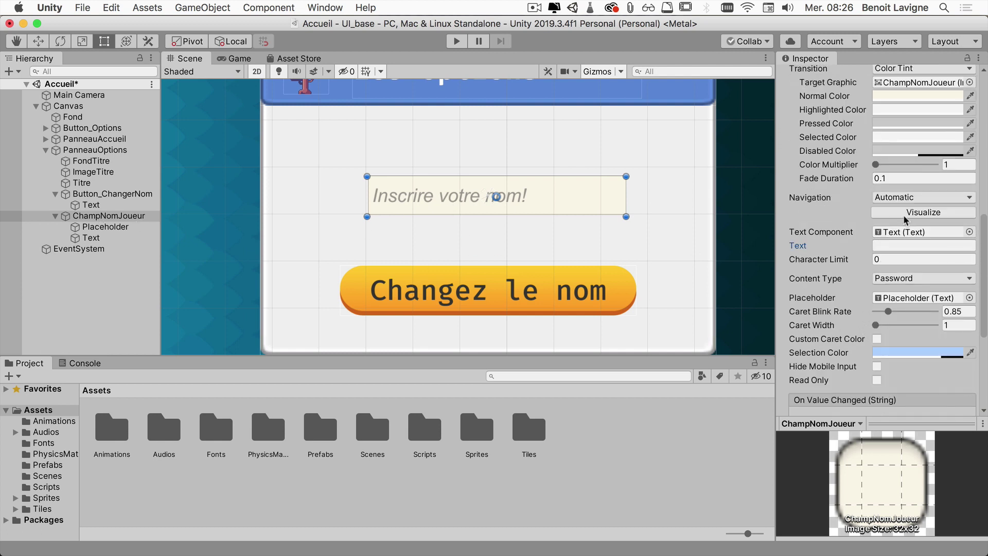
{"action": "left_click", "coordinate": [910, 279]}
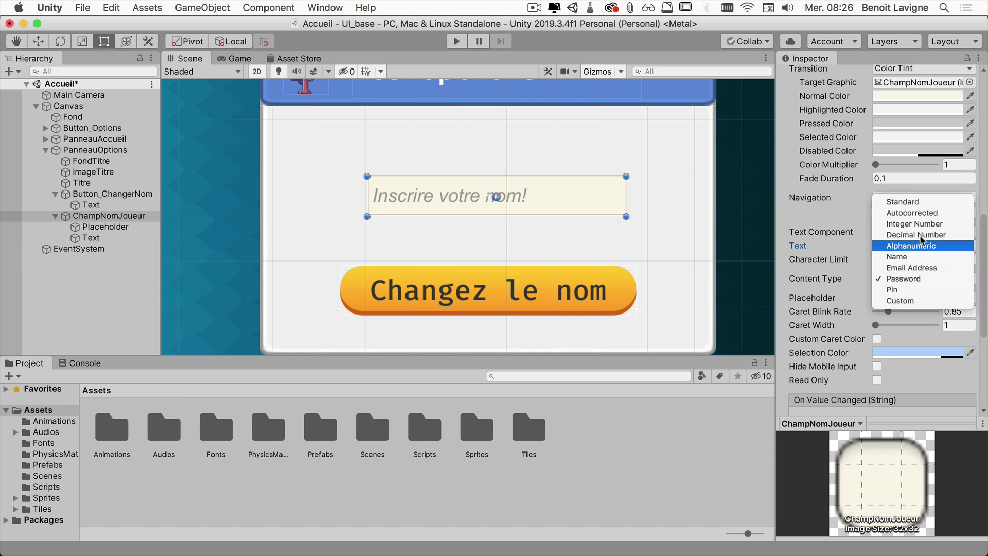
{"action": "left_click", "coordinate": [921, 202]}
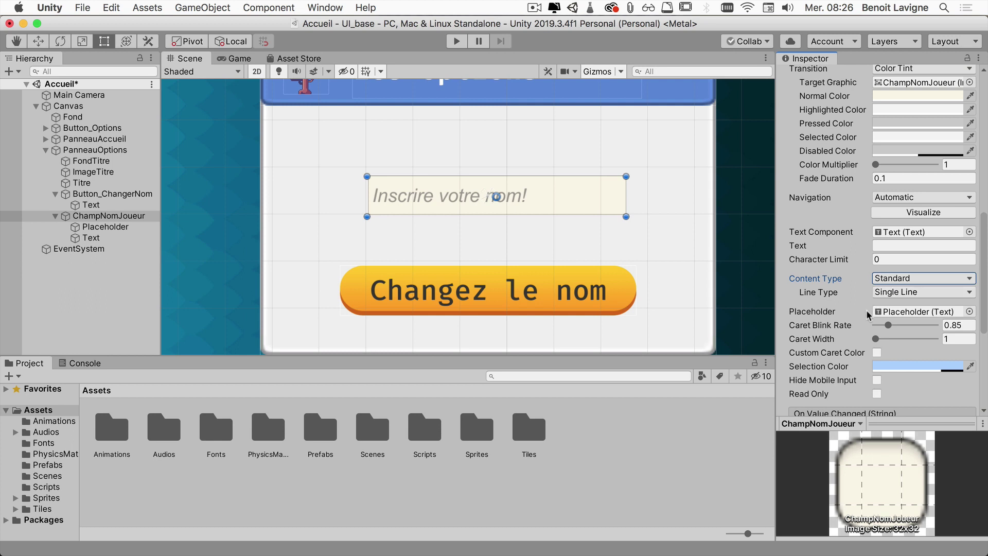
Step: Locate the object referenced as ChampNomJoueur's Placeholder, review the settings below it, and widen the Hierarchy
{"action": "left_click", "coordinate": [895, 312]}
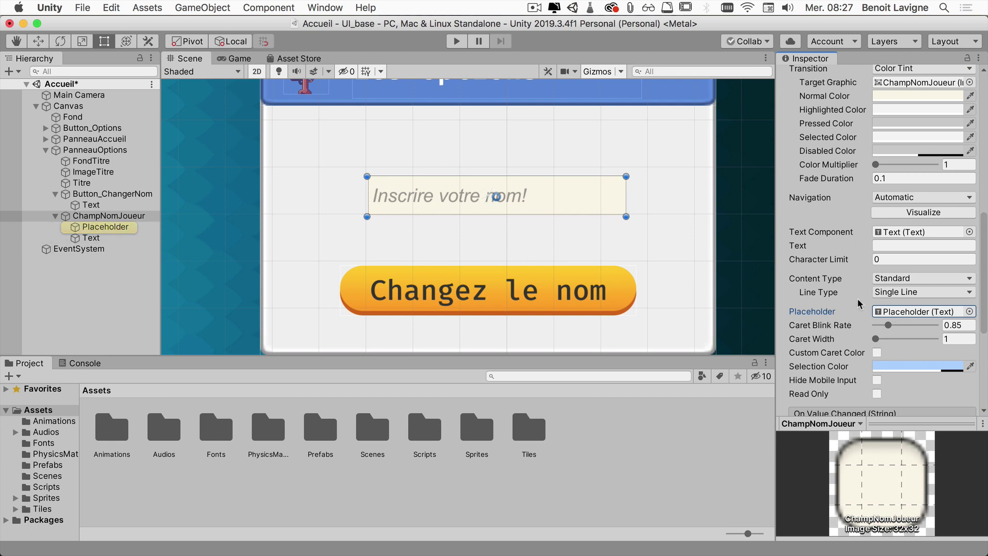
{"action": "scroll", "coordinate": [858, 303], "scroll_direction": "down", "scroll_amount": 1}
{"action": "scroll", "coordinate": [857, 305], "scroll_direction": "down", "scroll_amount": 1}
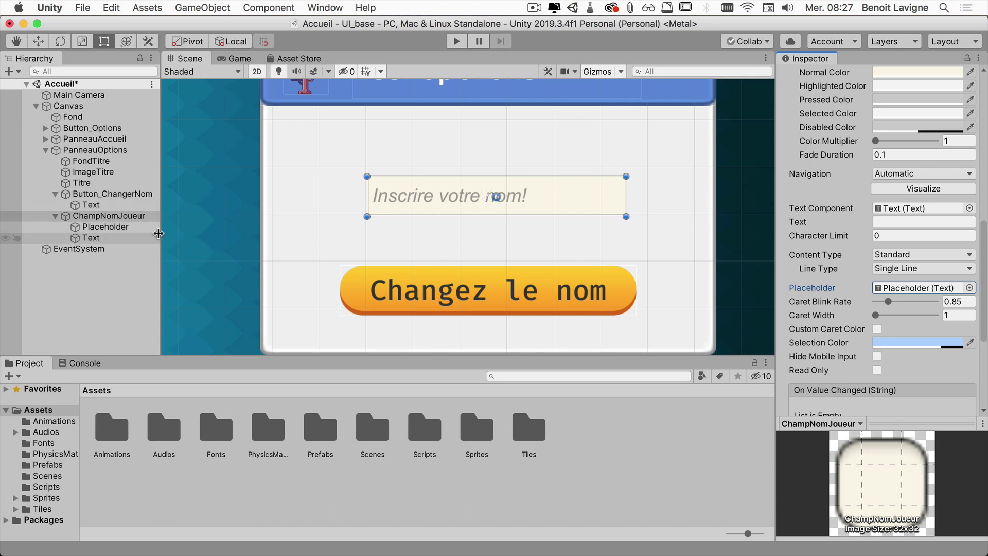
{"action": "left_click_drag", "start_coordinate": [160, 230], "coordinate": [201, 235]}
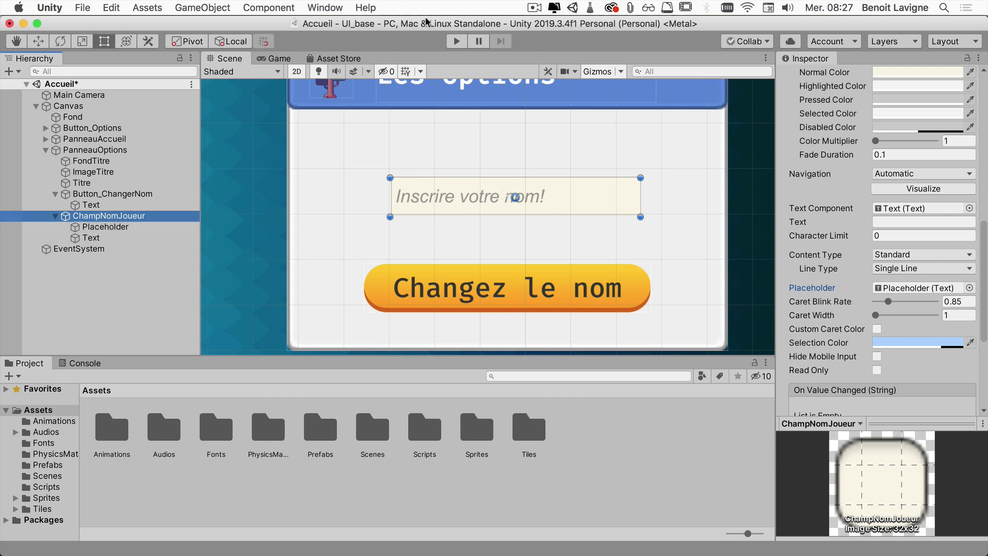
Step: Run the game, focus the name field, and set its caret width to 4 and caret blink rate to 0.62
{"action": "left_click", "coordinate": [456, 43]}
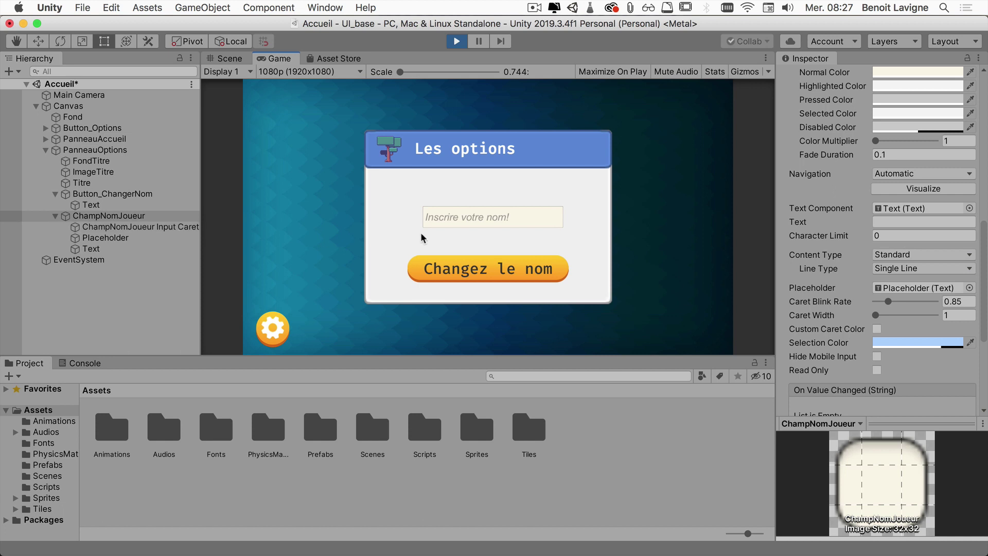
{"action": "left_click", "coordinate": [487, 218]}
{"action": "left_click_drag", "start_coordinate": [876, 315], "coordinate": [917, 321]}
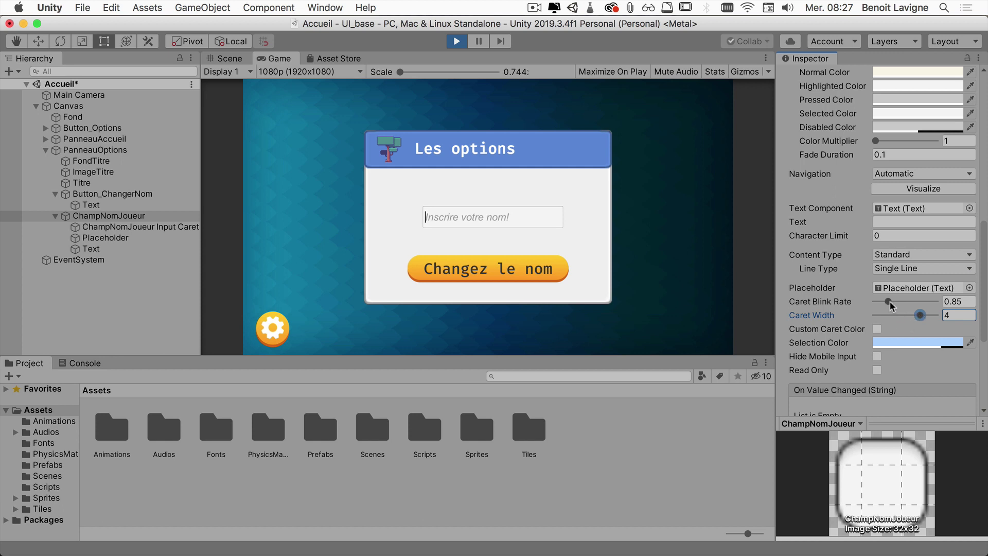
{"action": "mouse_move", "coordinate": [889, 302]}
{"action": "left_mouse_down"}
{"action": "mouse_move", "coordinate": [933, 308]}
{"action": "mouse_move", "coordinate": [890, 312]}
{"action": "left_mouse_up"}
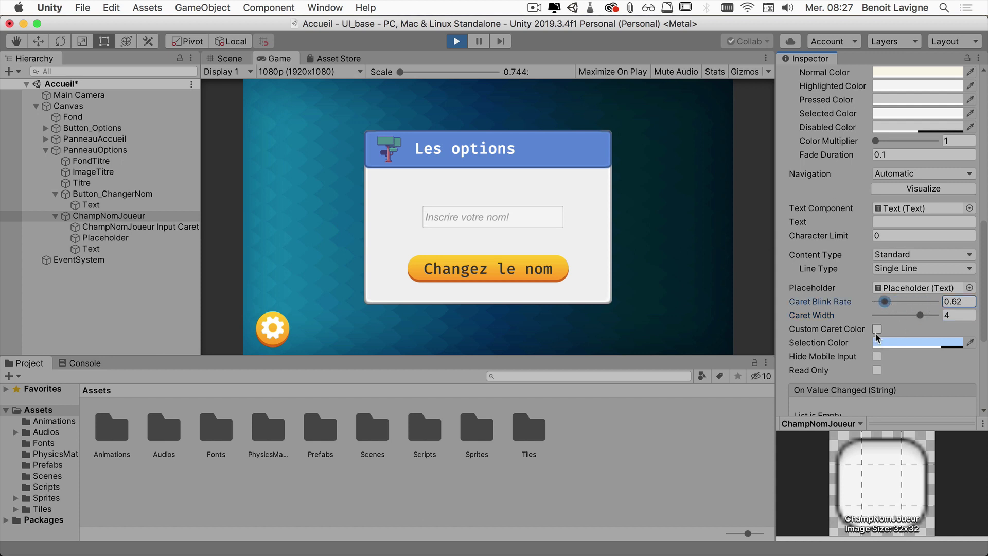
Step: Enable a custom caret color for ChampNomJoueur and make it red (F80D0D)
{"action": "left_click", "coordinate": [878, 329]}
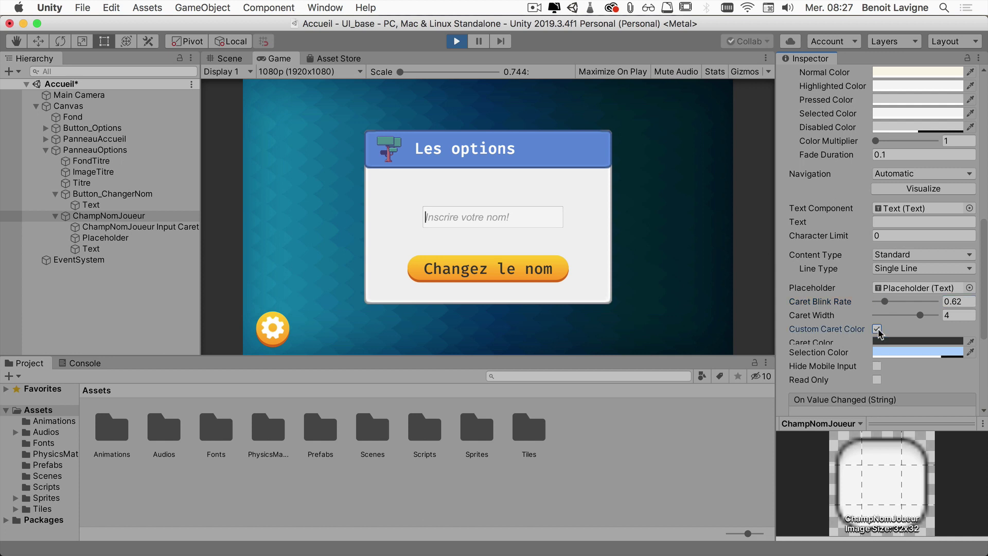
{"action": "left_click", "coordinate": [903, 343]}
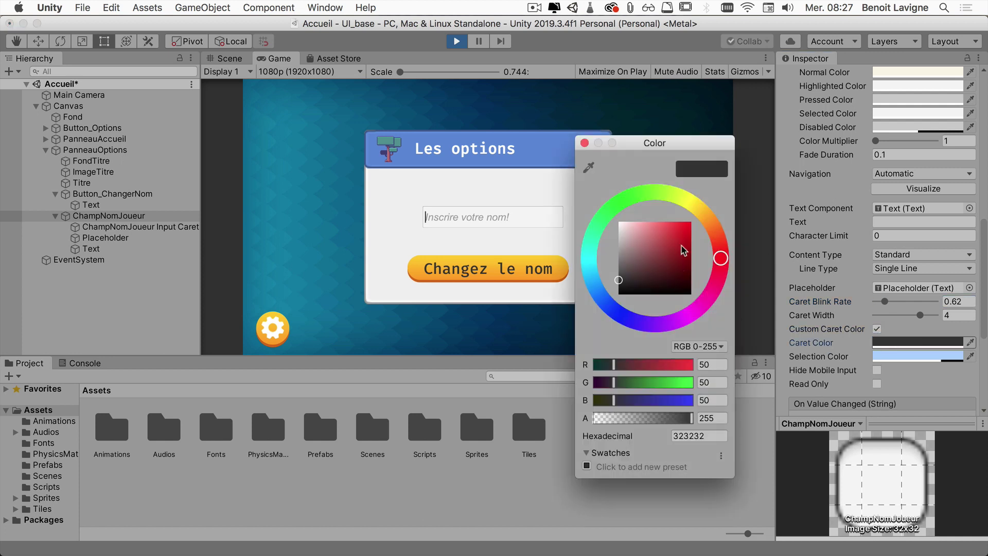
{"action": "left_click_drag", "start_coordinate": [685, 246], "coordinate": [688, 224]}
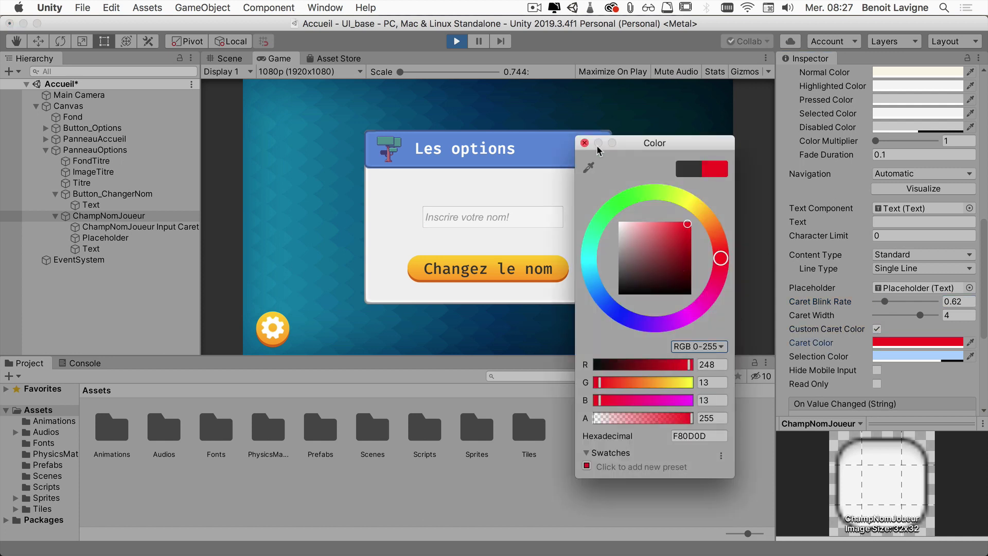
{"action": "left_click", "coordinate": [584, 145]}
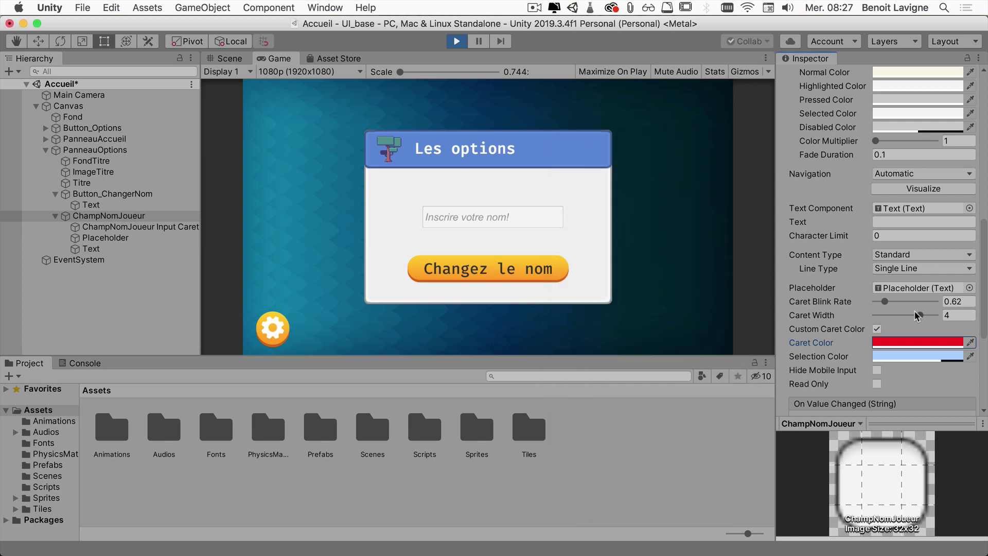
Step: Set ChampNomJoueur's caret width to 5 and turn off its custom caret color
{"action": "left_click_drag", "start_coordinate": [920, 316], "coordinate": [933, 318]}
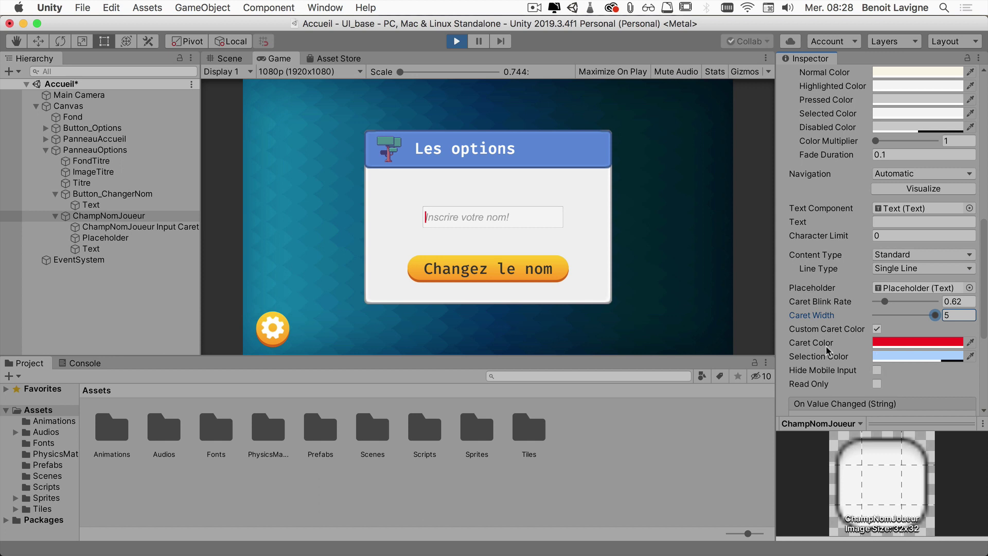
{"action": "left_click", "coordinate": [891, 342]}
{"action": "left_click", "coordinate": [878, 329]}
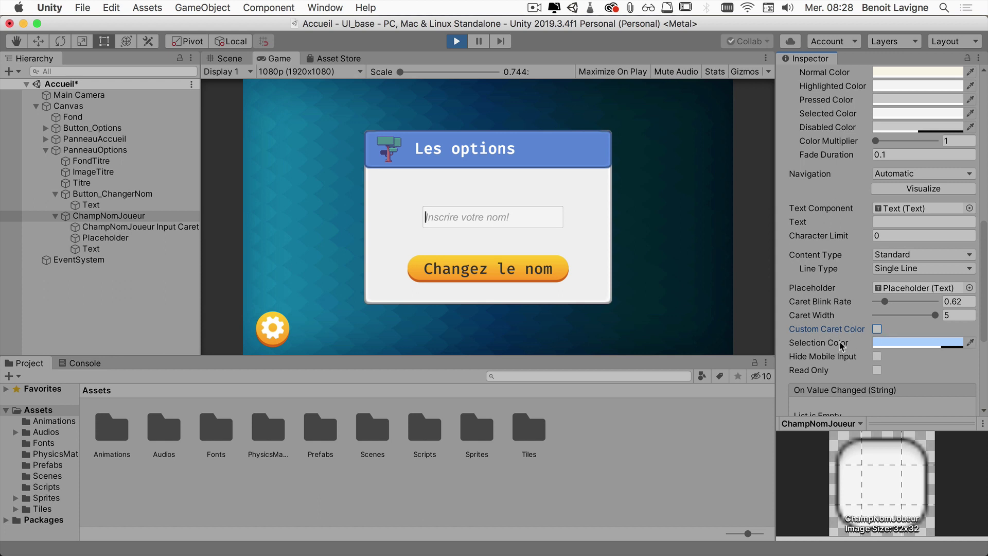
Step: Enter a first name in the name field, highlight part of it, and set the selection color to orange (E5A137)
{"action": "left_click", "coordinate": [512, 222]}
{"action": "type", "text": "Benoit"}
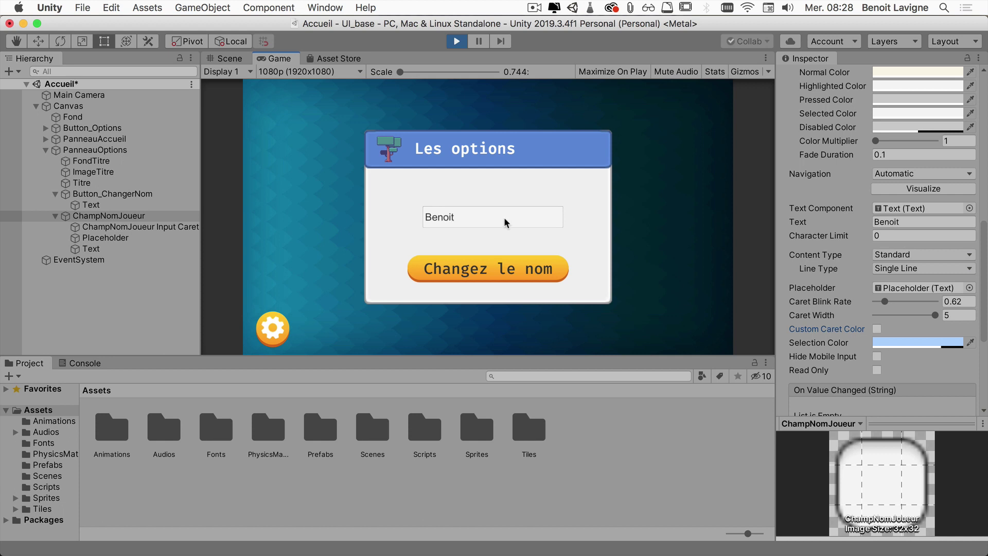
{"action": "left_click_drag", "start_coordinate": [492, 221], "coordinate": [432, 221]}
{"action": "left_click", "coordinate": [885, 343]}
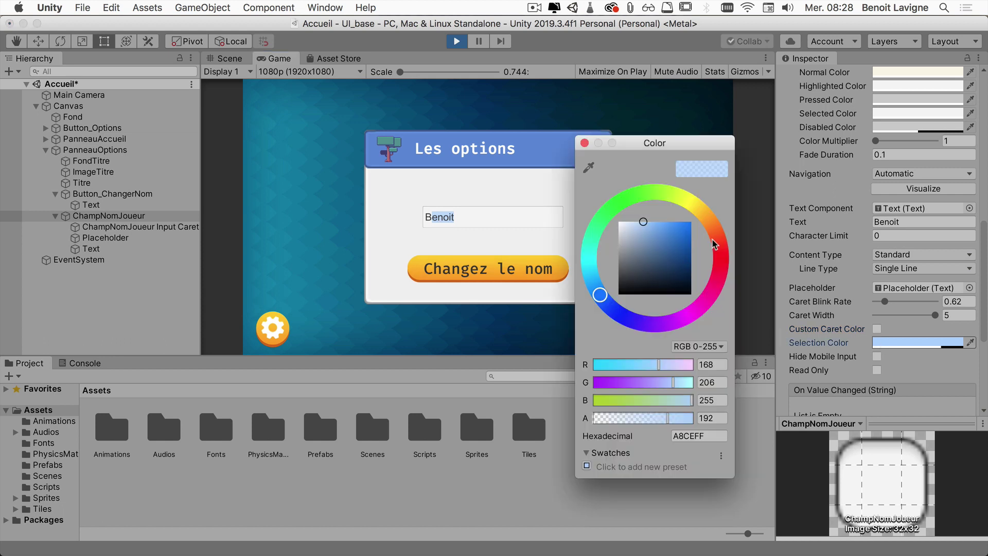
{"action": "left_click", "coordinate": [708, 221]}
{"action": "mouse_move", "coordinate": [686, 243]}
{"action": "left_mouse_down"}
{"action": "mouse_move", "coordinate": [685, 258]}
{"action": "mouse_move", "coordinate": [674, 229]}
{"action": "left_mouse_up"}
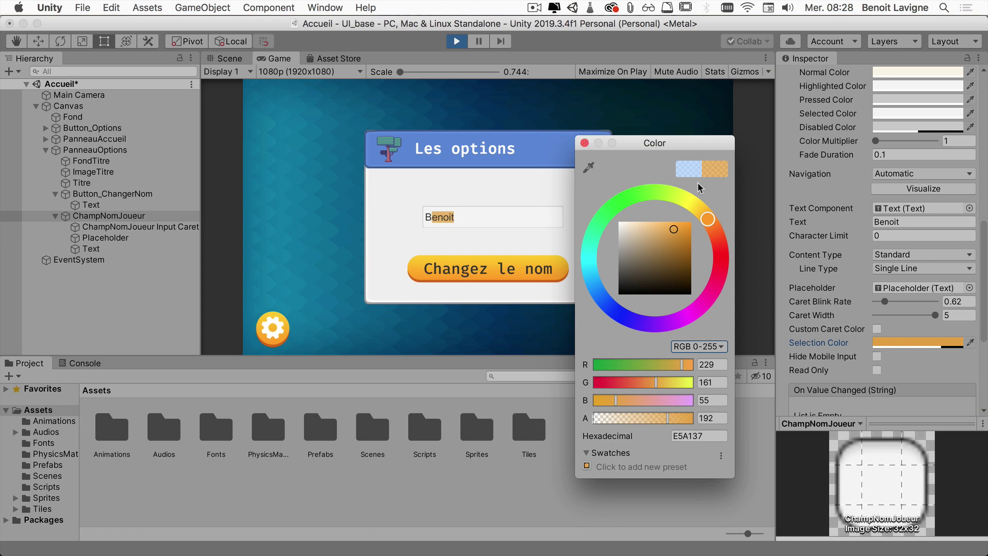
{"action": "left_click", "coordinate": [585, 143]}
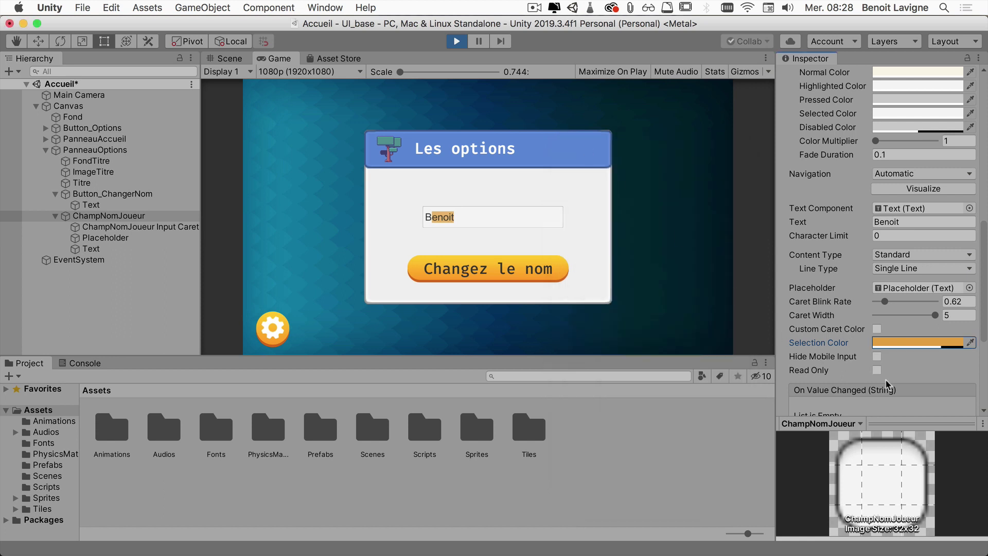
Step: Enable Read Only on ChampNomJoueur and test whether the name field still accepts editing
{"action": "left_click", "coordinate": [876, 370]}
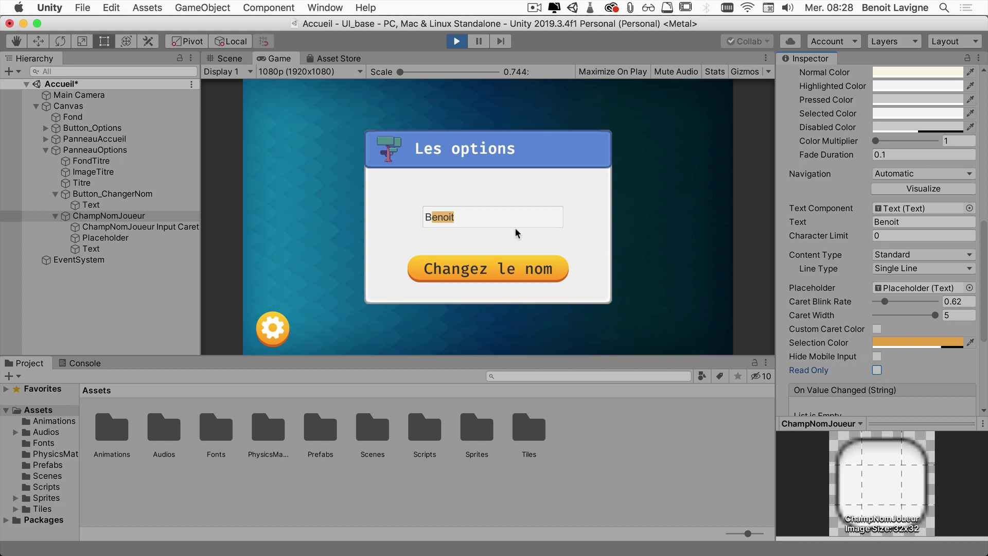
{"action": "left_click", "coordinate": [497, 219]}
{"action": "left_click", "coordinate": [876, 370]}
{"action": "left_click", "coordinate": [462, 217]}
{"action": "left_click", "coordinate": [462, 217]}
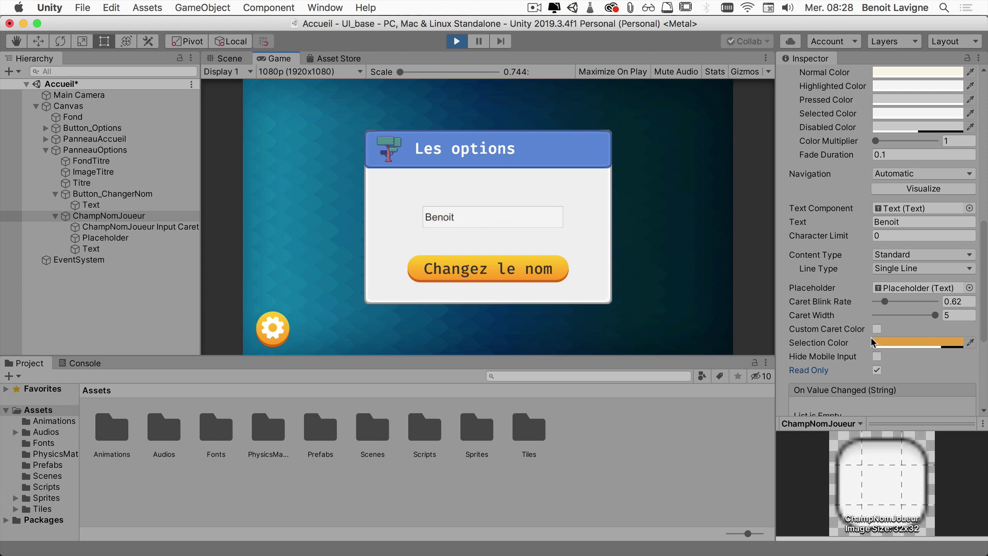
Step: Turn off Read Only on ChampNomJoueur, look over its Input Field settings and event lists, and exit Play mode
{"action": "left_click", "coordinate": [877, 371]}
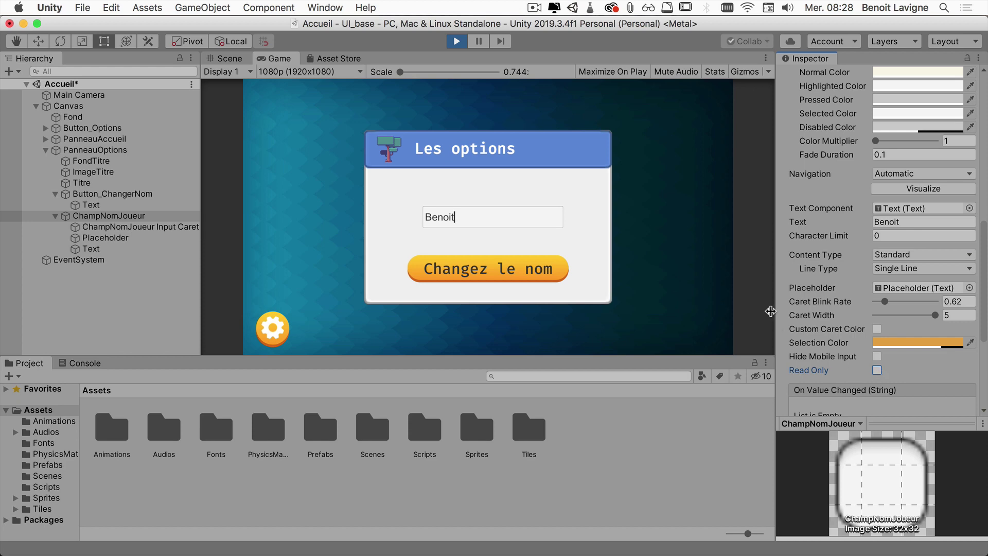
{"action": "scroll", "coordinate": [839, 319], "scroll_direction": "up", "scroll_amount": 1}
{"action": "scroll", "coordinate": [840, 319], "scroll_direction": "up", "scroll_amount": 5}
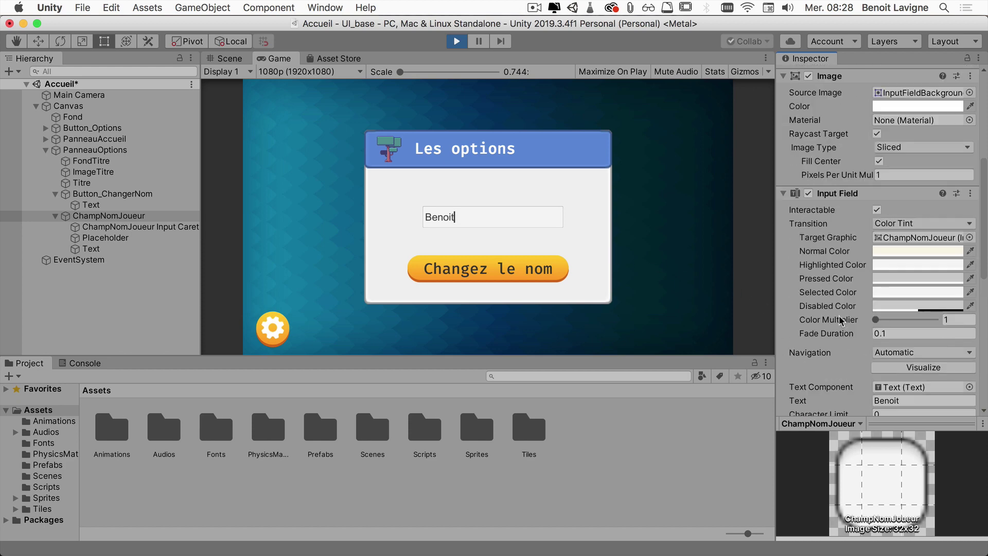
{"action": "scroll", "coordinate": [840, 320], "scroll_direction": "down", "scroll_amount": 10}
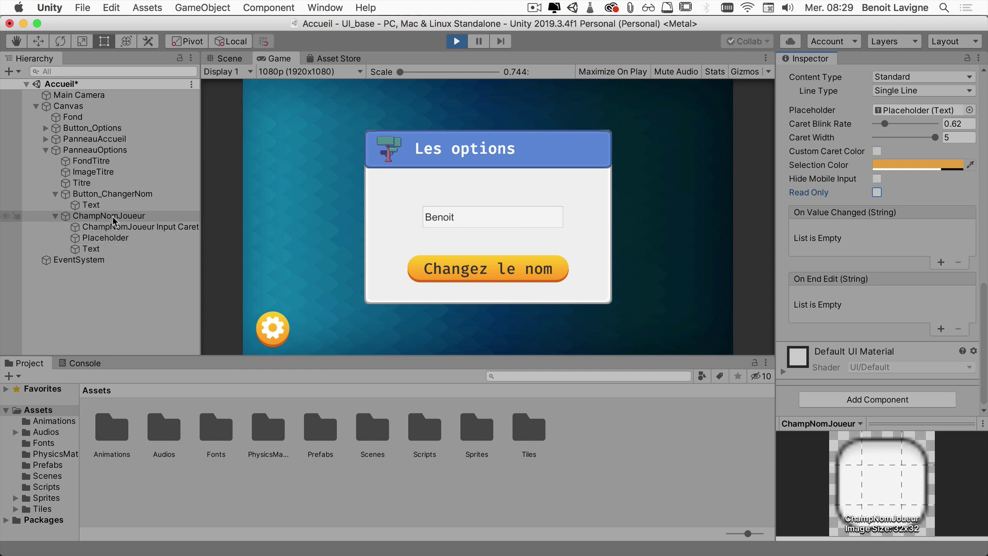
{"action": "left_click", "coordinate": [456, 41]}
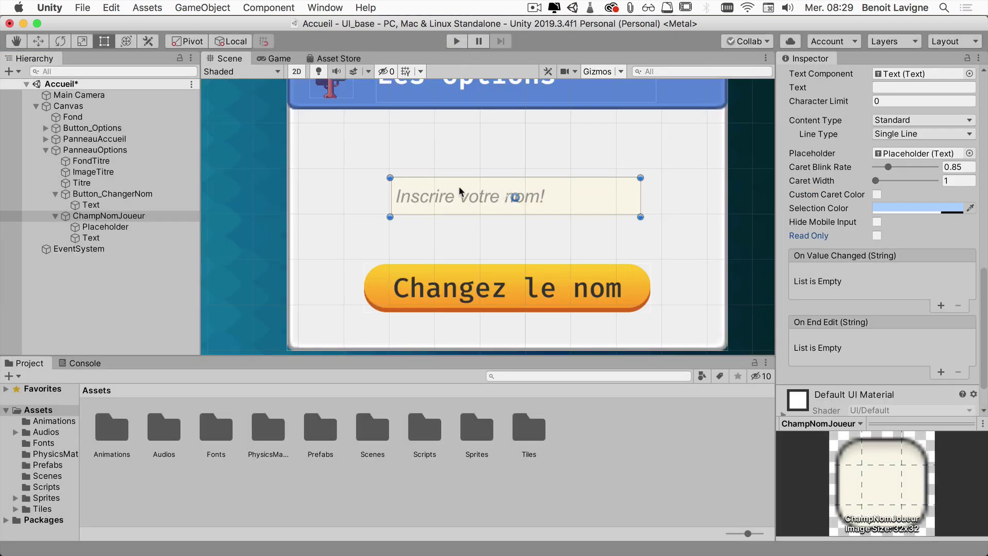
Step: Examine ChampNomJoueur in the hierarchy and compare the components of its Placeholder and Text children
{"action": "left_click", "coordinate": [115, 219]}
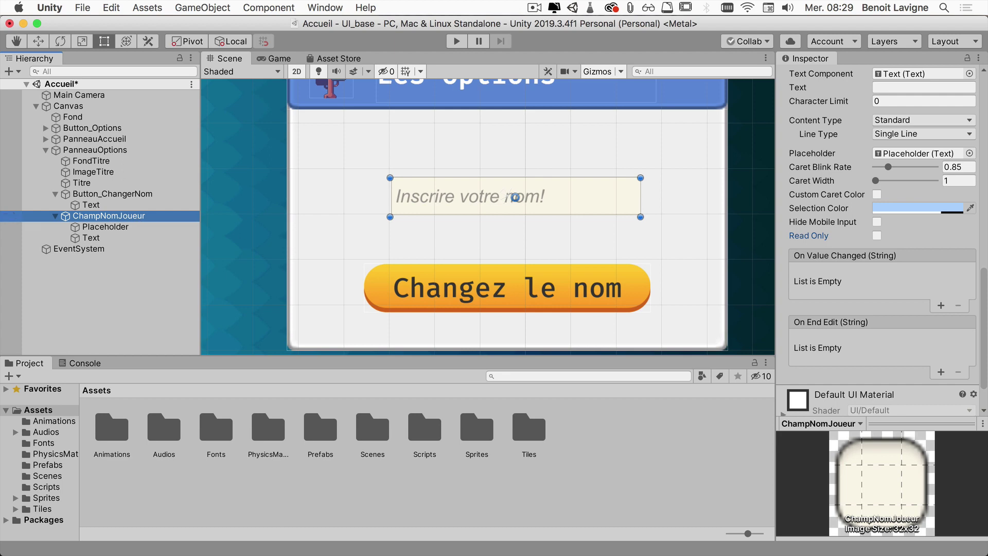
{"action": "scroll", "coordinate": [855, 310], "scroll_direction": "up", "scroll_amount": 10}
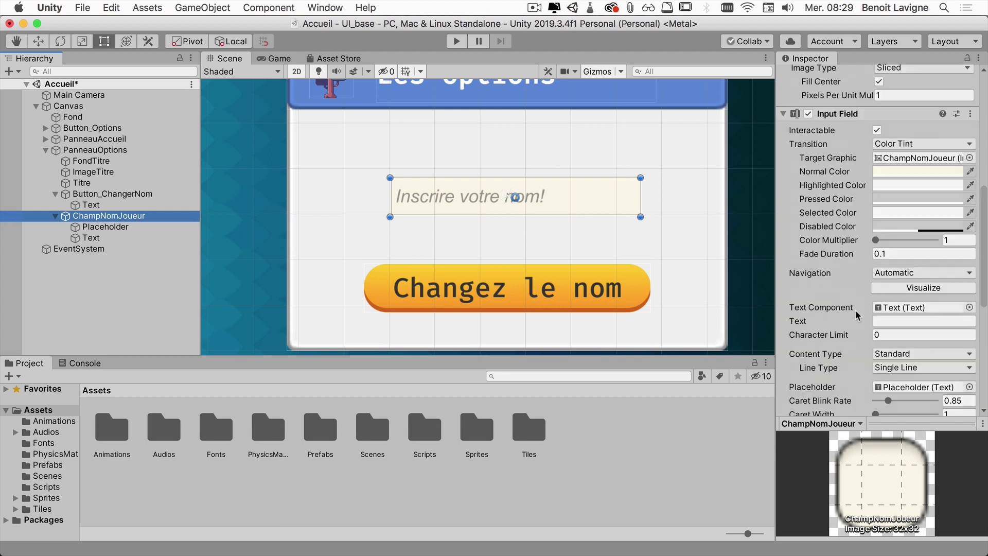
{"action": "left_click", "coordinate": [105, 227]}
{"action": "left_click", "coordinate": [94, 238]}
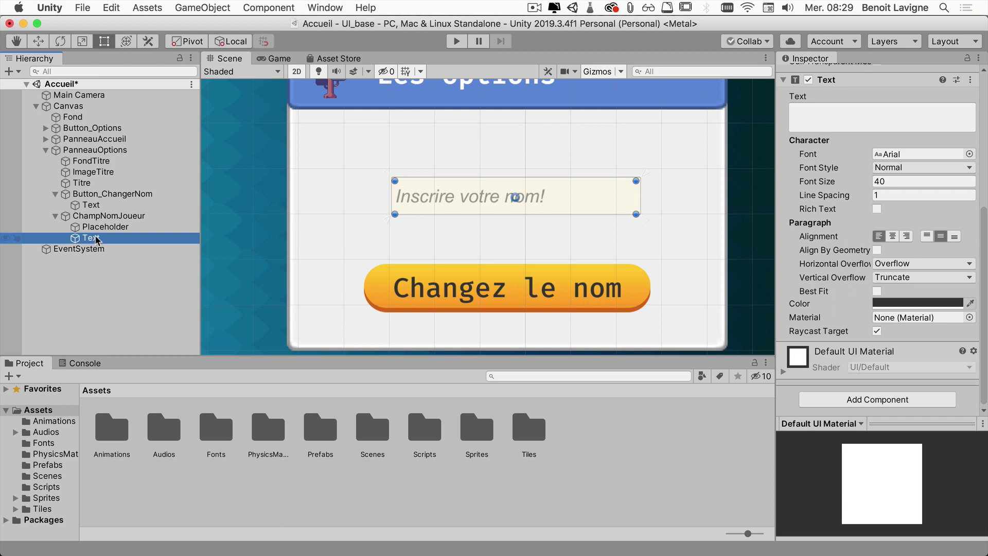
{"action": "left_click", "coordinate": [116, 227]}
{"action": "left_click", "coordinate": [108, 237]}
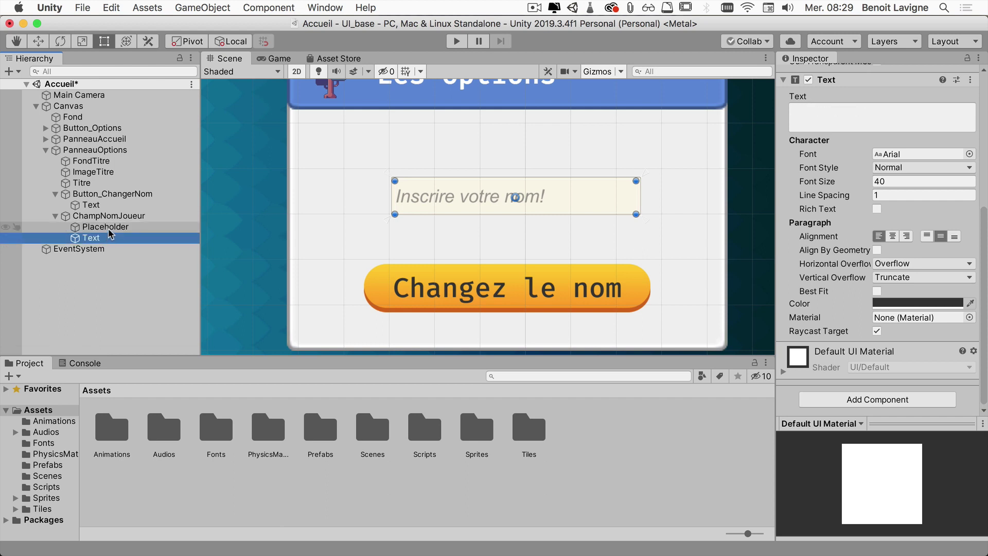
{"action": "left_click", "coordinate": [109, 229]}
{"action": "left_click", "coordinate": [110, 237]}
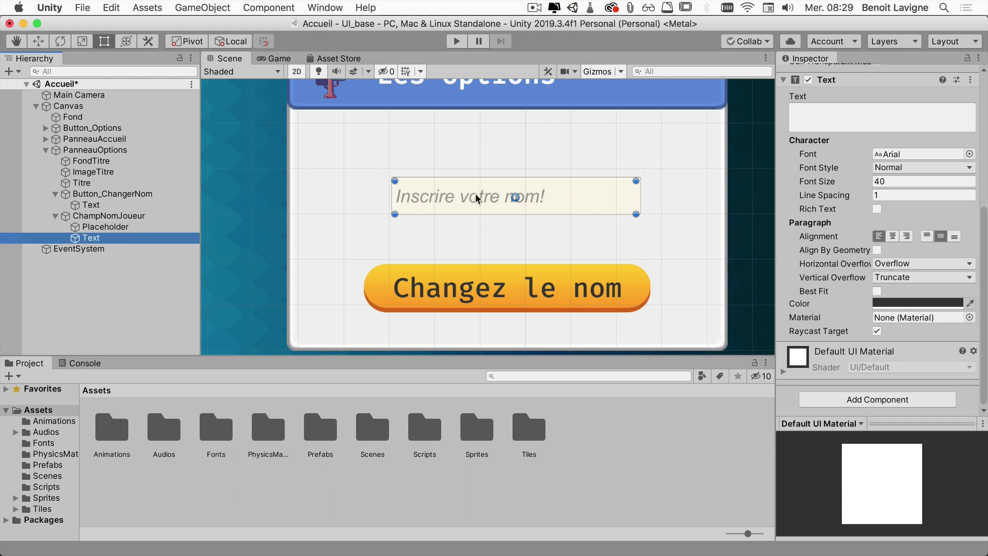
Step: Review ChampNomJoueur's Input Field properties, from its text and content type down to the caret settings and event lists
{"action": "left_click", "coordinate": [142, 218]}
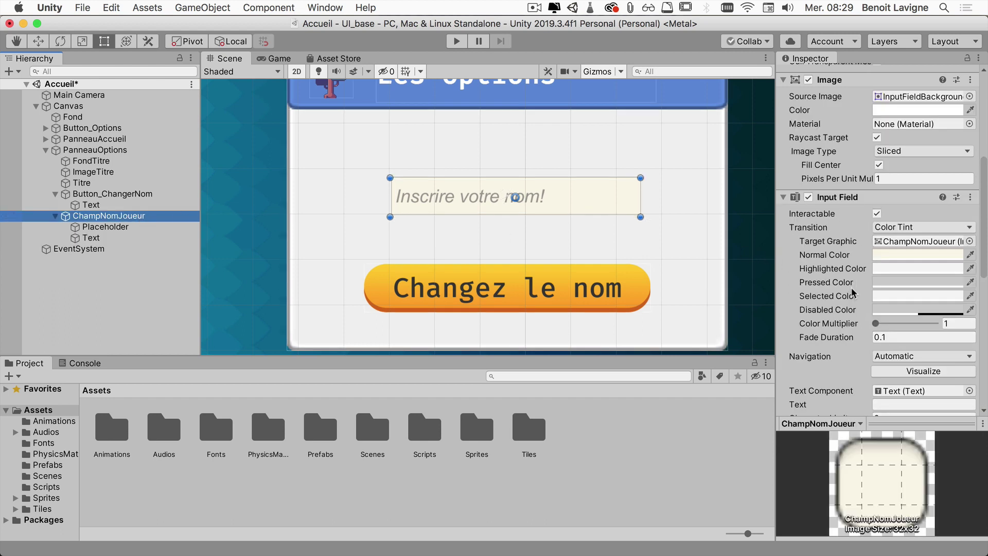
{"action": "scroll", "coordinate": [852, 292], "scroll_direction": "down", "scroll_amount": 5}
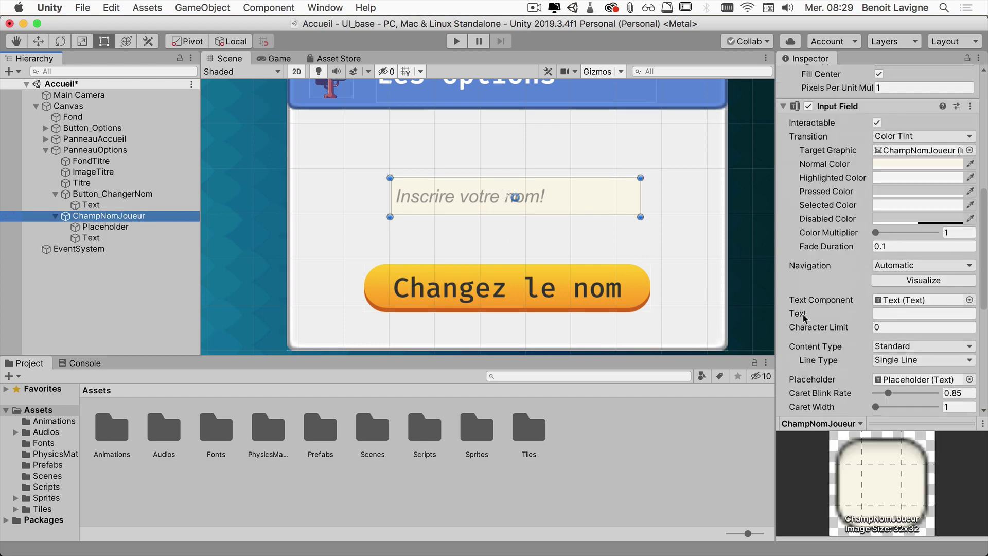
{"action": "left_click", "coordinate": [891, 315]}
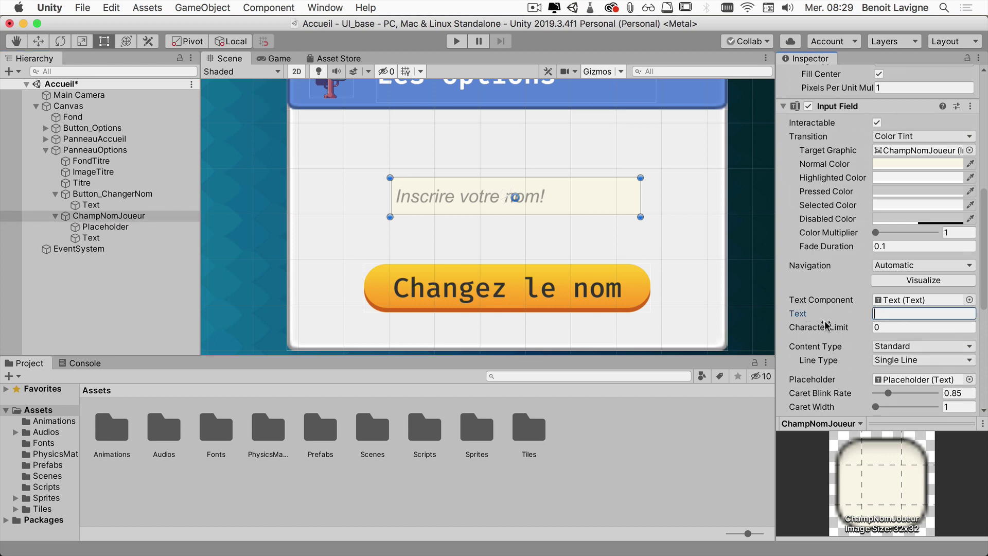
{"action": "scroll", "coordinate": [824, 315], "scroll_direction": "down", "scroll_amount": 2}
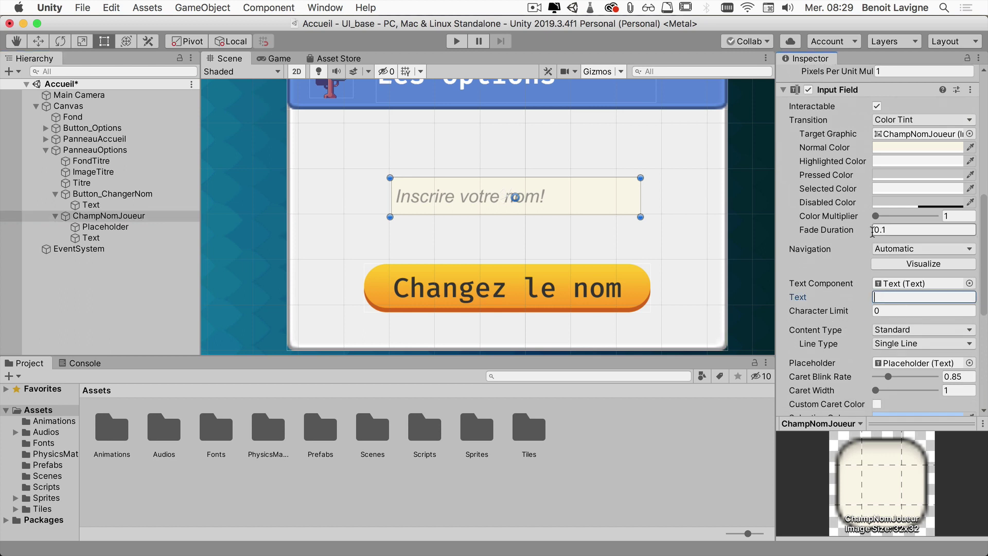
{"action": "scroll", "coordinate": [884, 340], "scroll_direction": "up", "scroll_amount": 1}
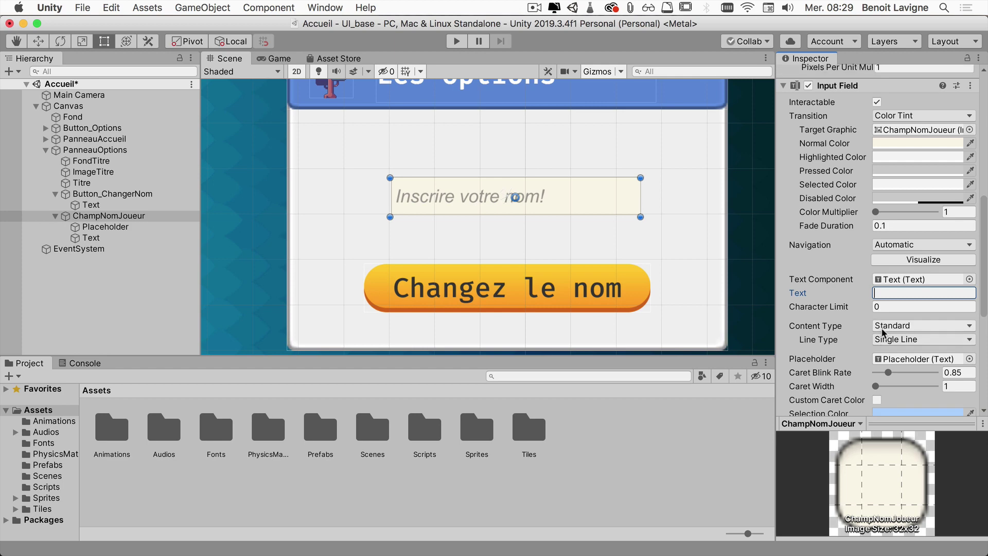
{"action": "scroll", "coordinate": [861, 236], "scroll_direction": "down", "scroll_amount": 5}
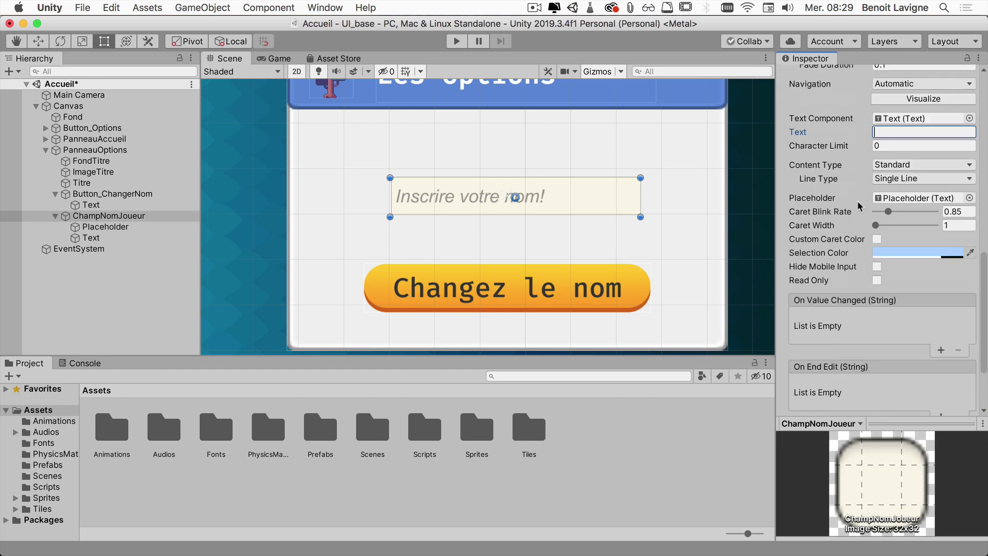